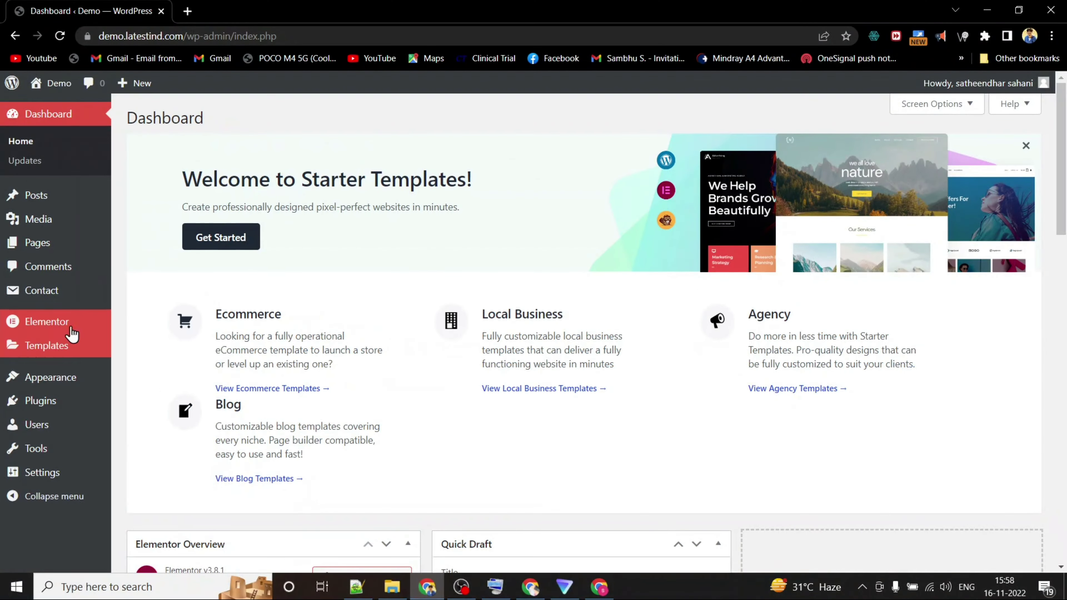
- Import home-2.json from the Demo folder on drive E into the Elementor saved templates
{"action": "mouse_move", "coordinate": [56, 352]}
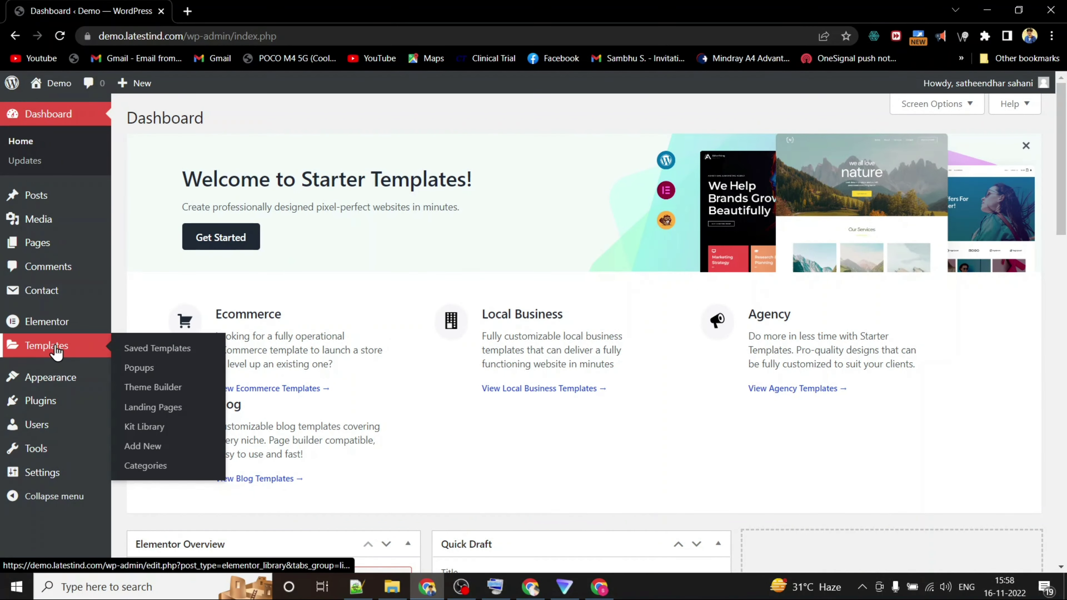
{"action": "left_click", "coordinate": [159, 355]}
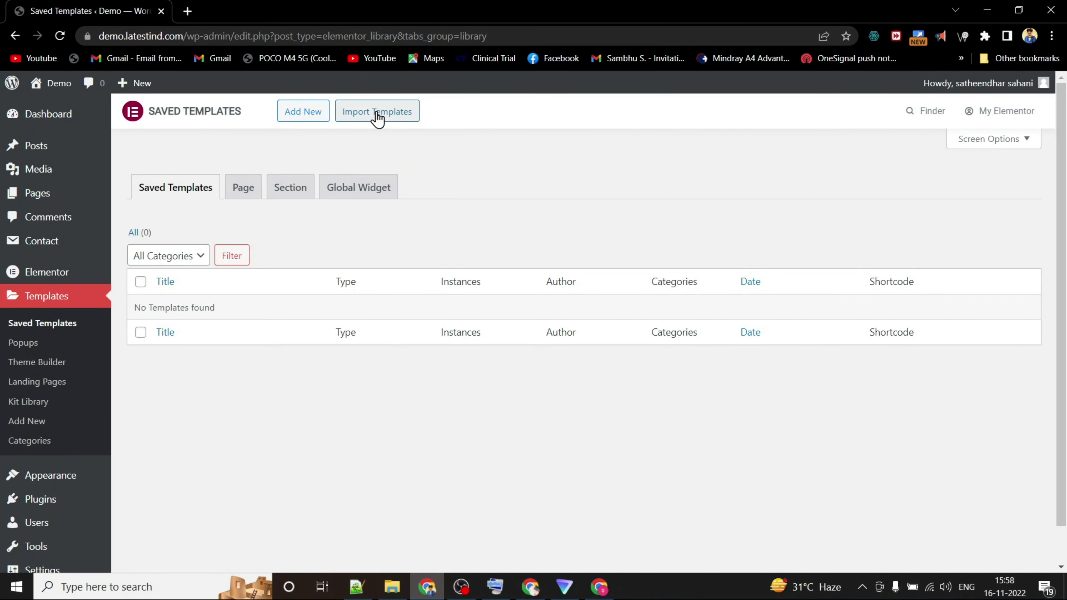
{"action": "left_click", "coordinate": [378, 119]}
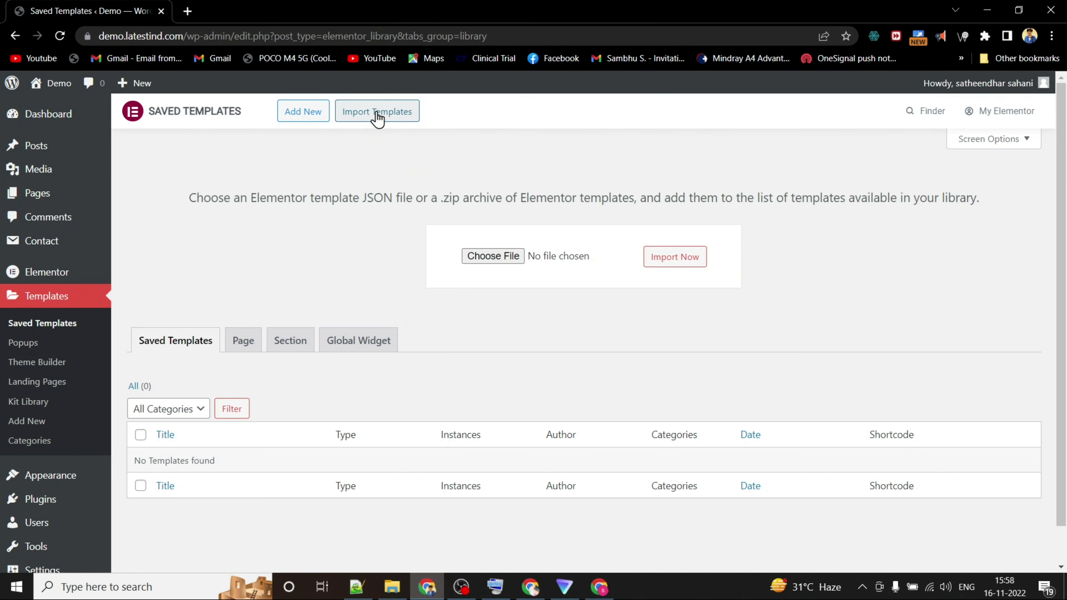
{"action": "left_click", "coordinate": [491, 258]}
{"action": "left_click", "coordinate": [56, 270]}
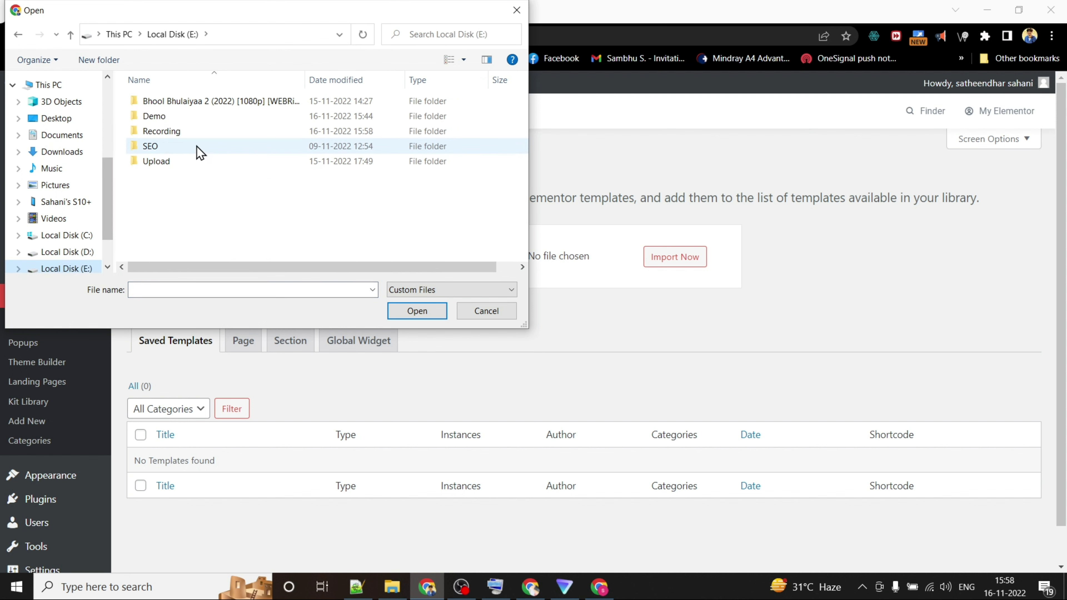
{"action": "double_click", "coordinate": [183, 118]}
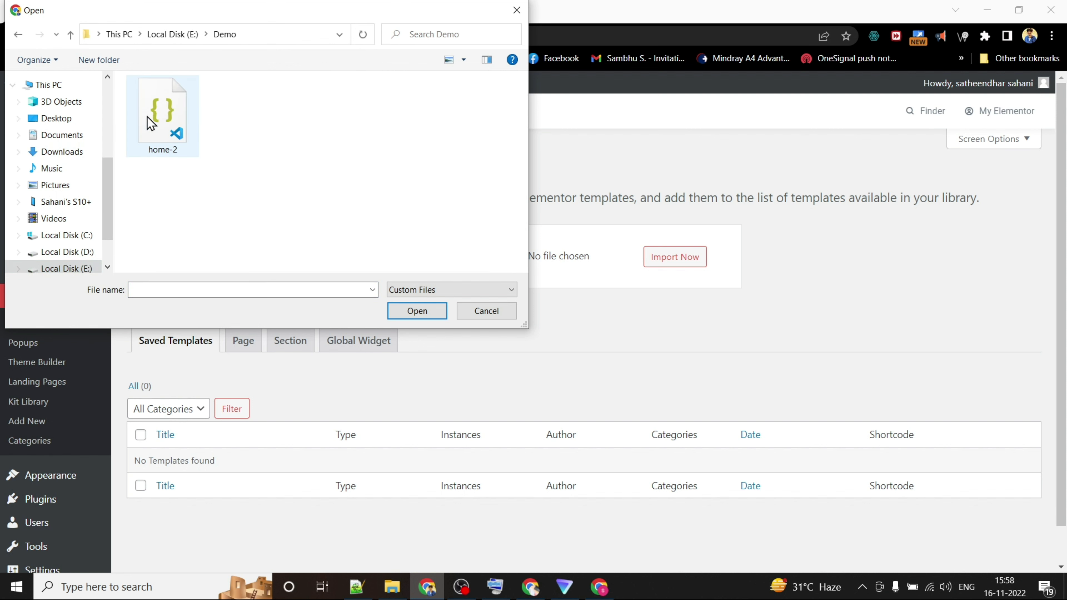
{"action": "left_click", "coordinate": [166, 129]}
{"action": "left_click", "coordinate": [395, 309]}
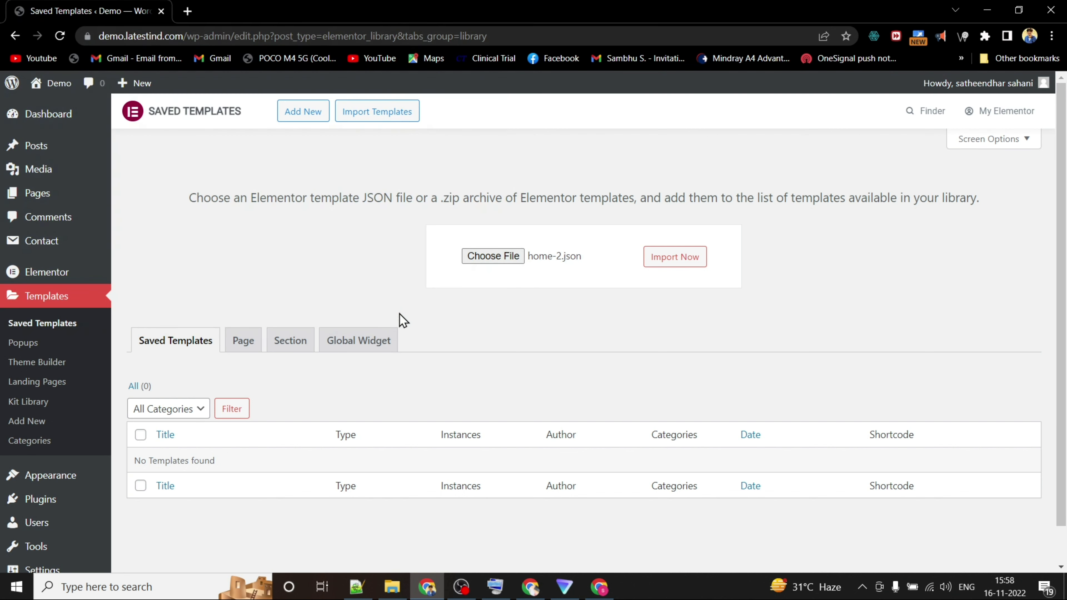
{"action": "left_click", "coordinate": [686, 261]}
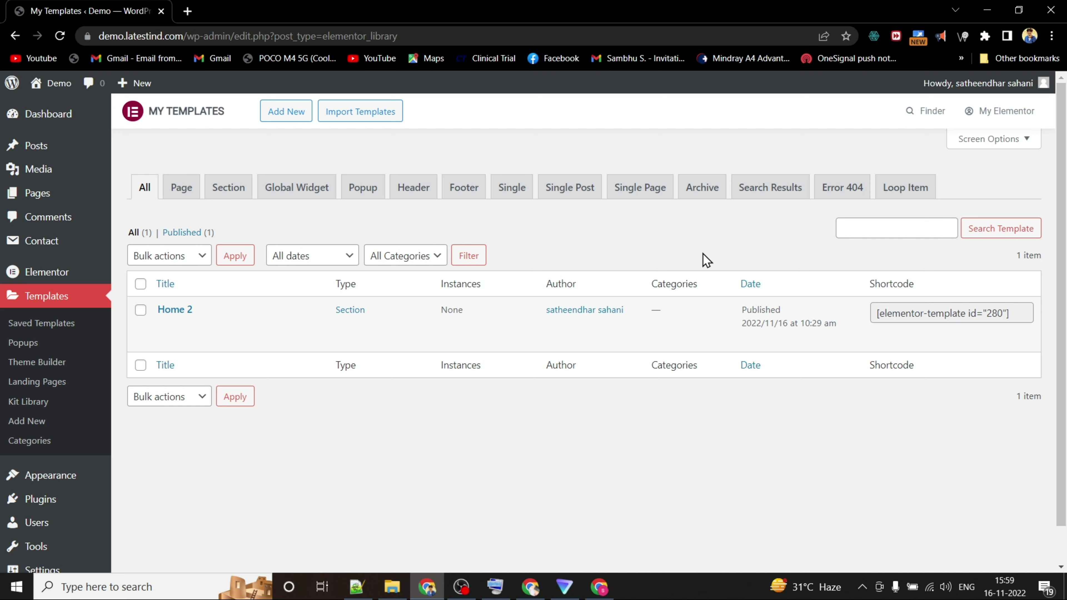
- Open the Home 2 template in the Elementor editor, look over its design, and exit the editor
{"action": "mouse_move", "coordinate": [231, 350]}
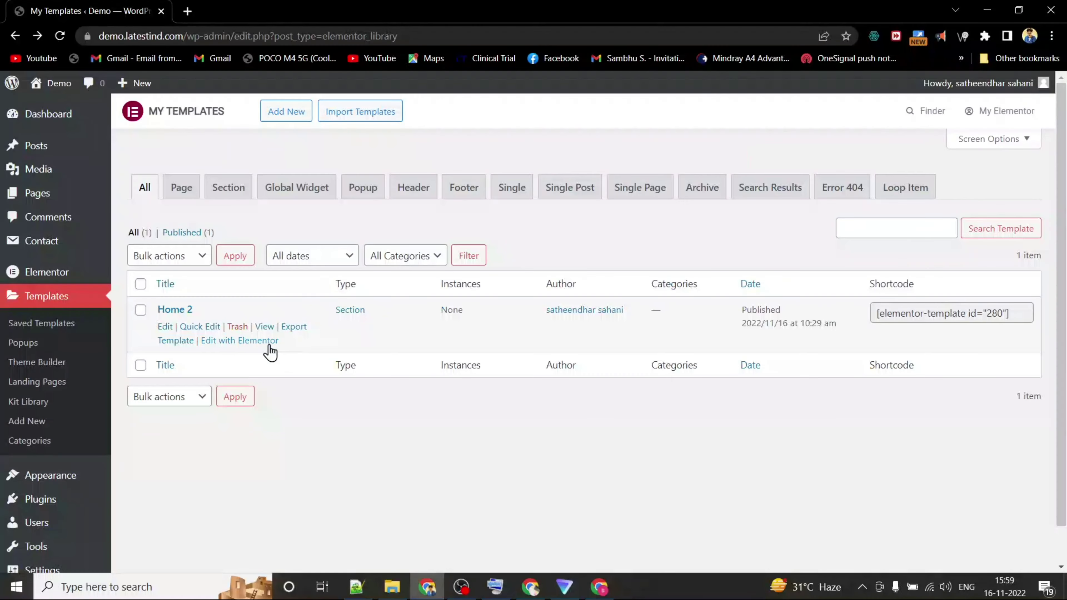
{"action": "left_click", "coordinate": [298, 344]}
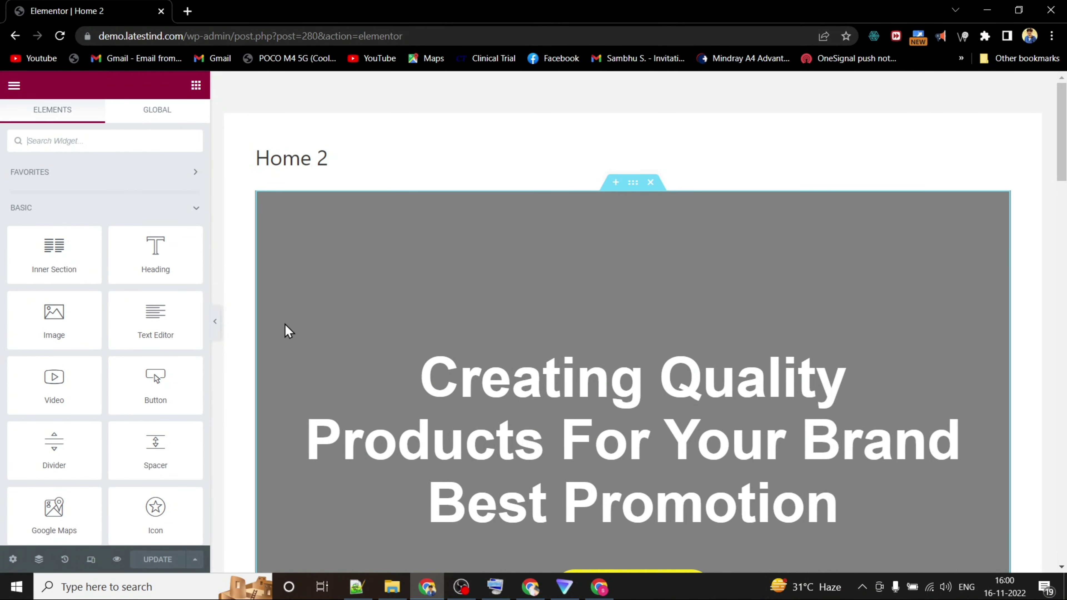
{"action": "scroll", "coordinate": [1062, 161], "scroll_direction": "down", "scroll_amount": 2}
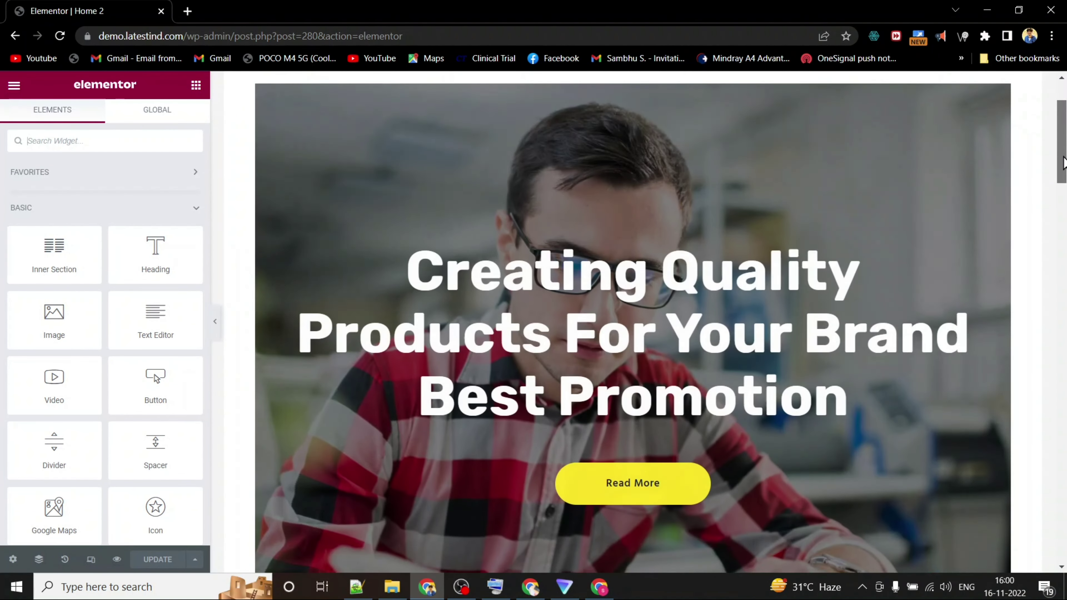
{"action": "left_click_drag", "start_coordinate": [1063, 162], "coordinate": [1049, 127]}
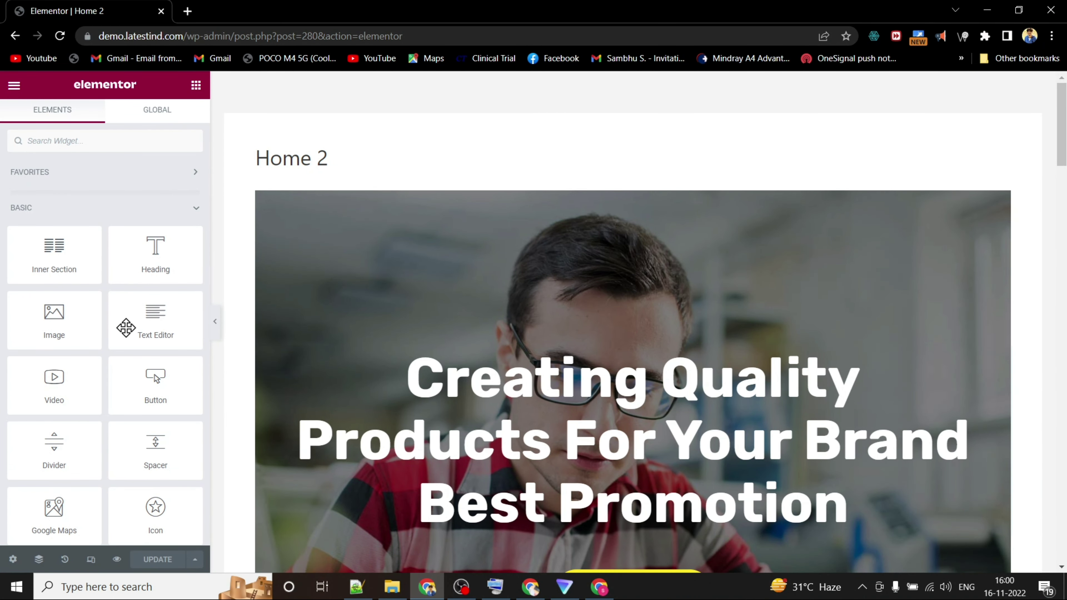
{"action": "left_click", "coordinate": [12, 87]}
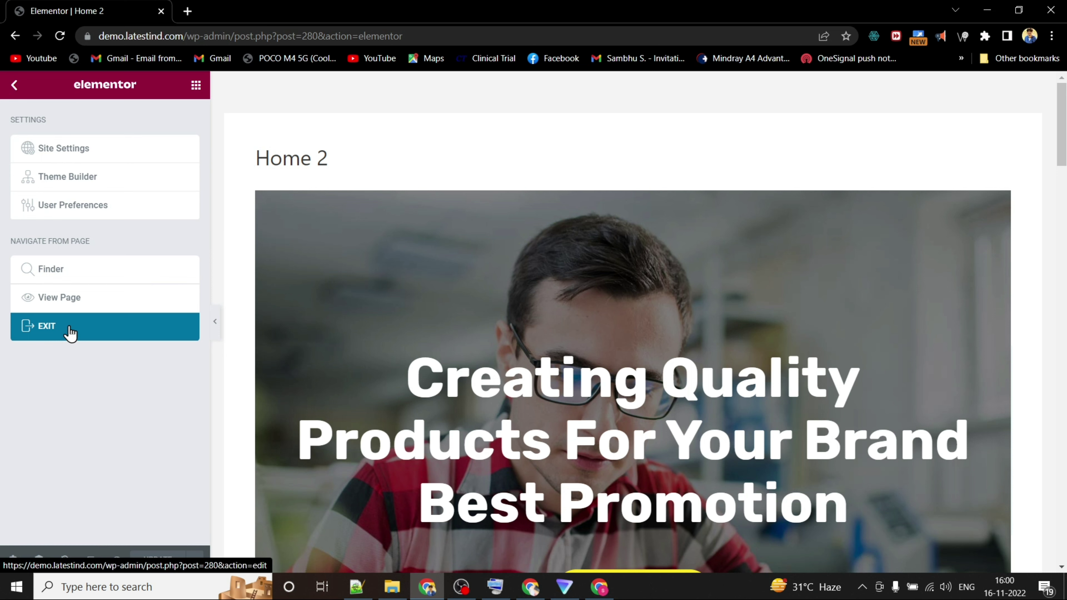
{"action": "left_click", "coordinate": [74, 329]}
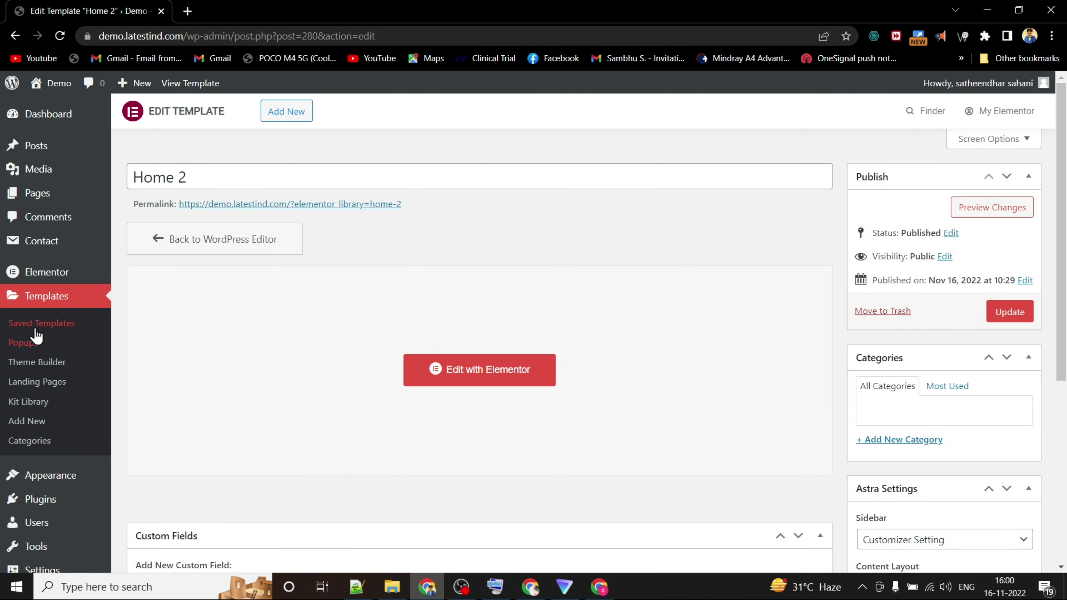
- Return to the saved templates and import header-style-1.json from the Demo folder
{"action": "left_click", "coordinate": [47, 329]}
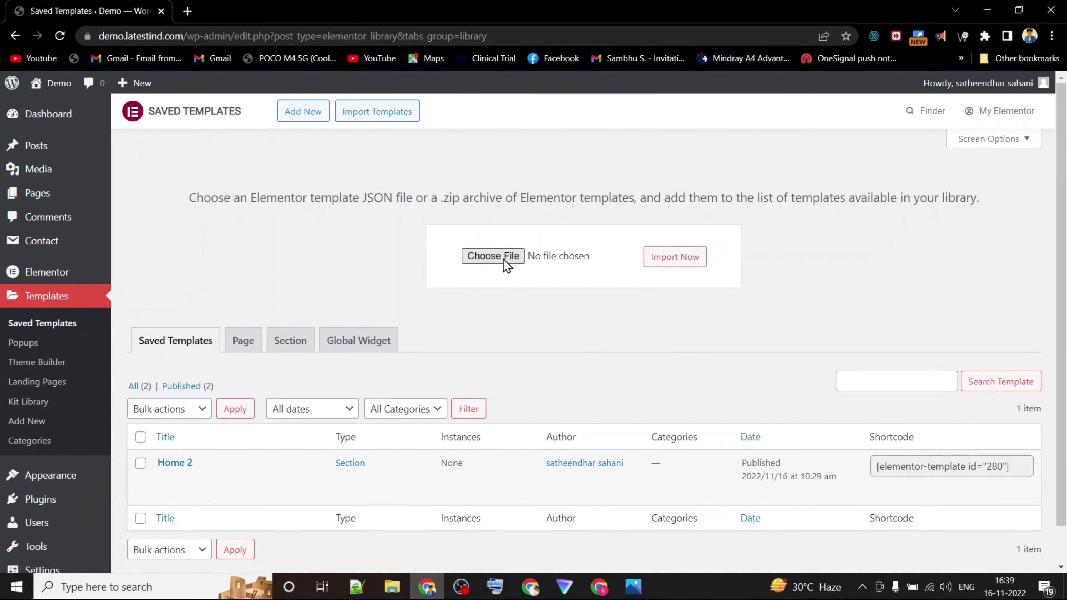
{"action": "left_click", "coordinate": [504, 200]}
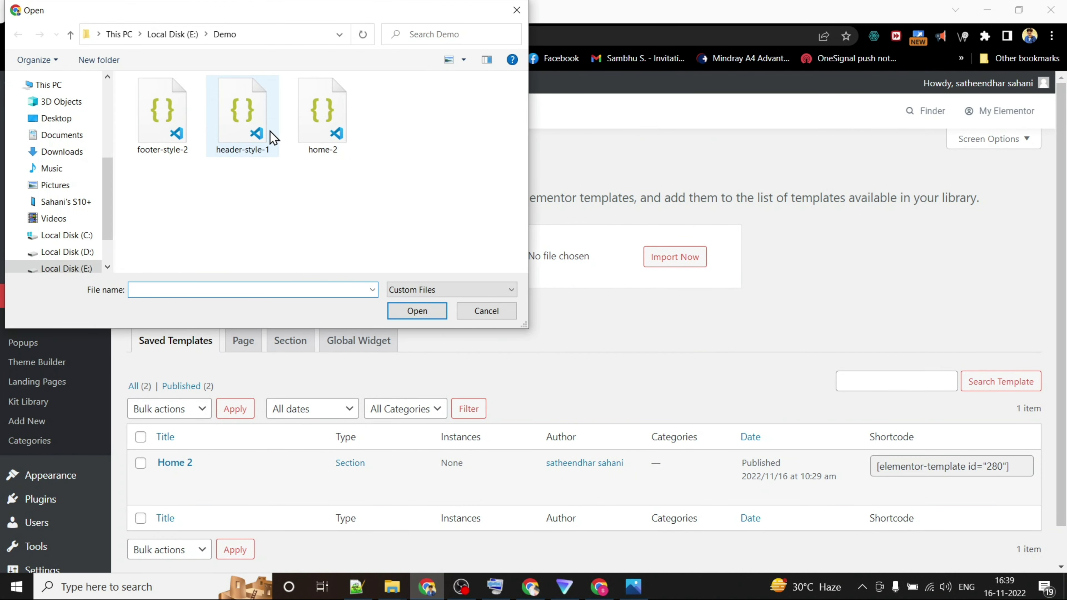
{"action": "left_click", "coordinate": [237, 132]}
{"action": "left_click", "coordinate": [417, 311]}
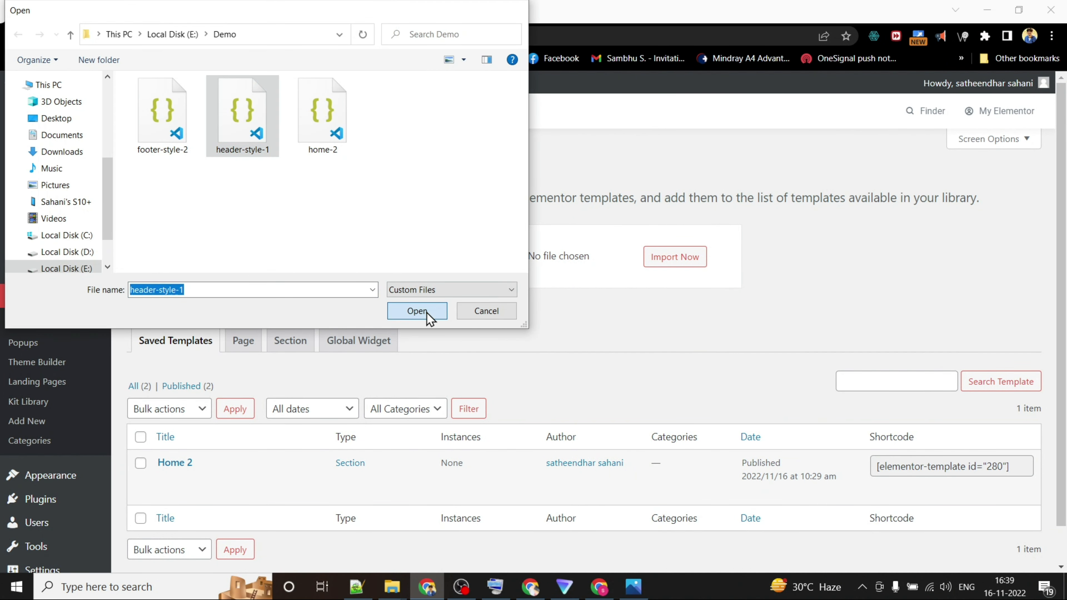
{"action": "left_click", "coordinate": [659, 265]}
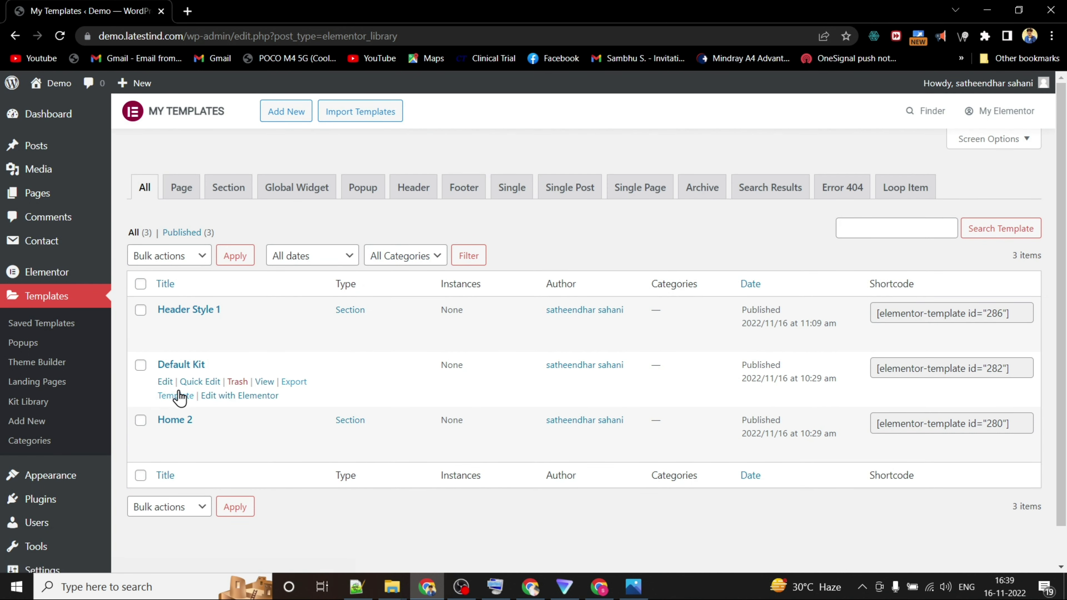
- Import the footer-style-2.json template file from the Demo folder into the template library
{"action": "left_click", "coordinate": [353, 112]}
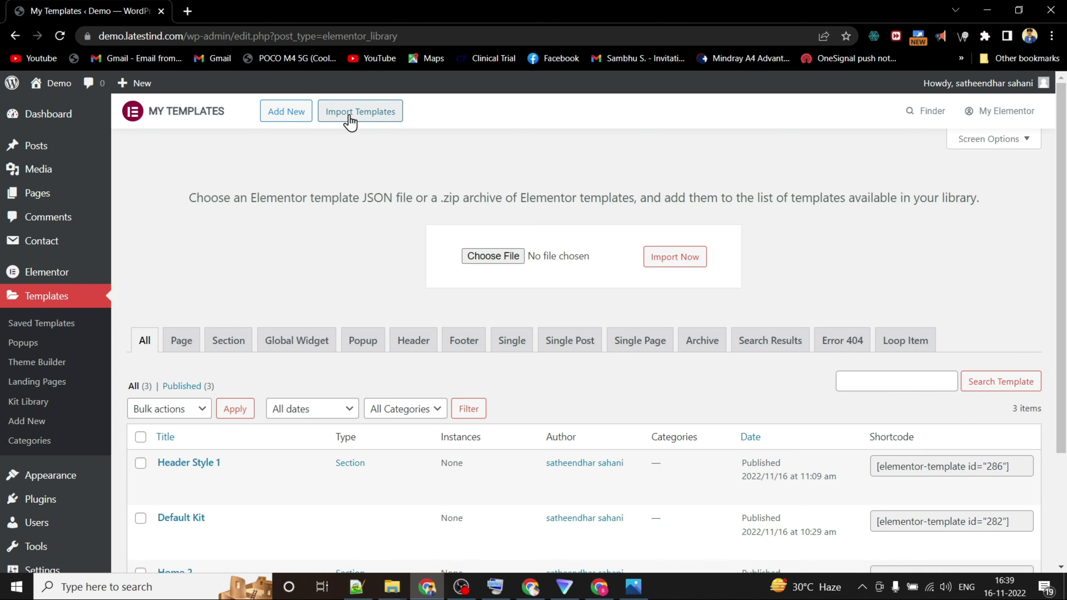
{"action": "left_click", "coordinate": [494, 263]}
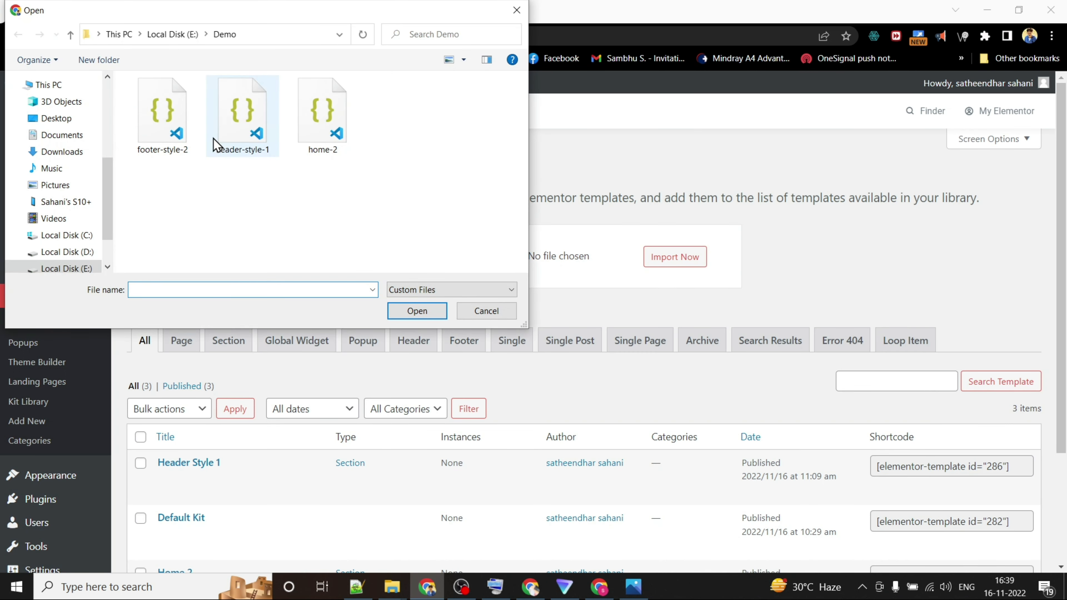
{"action": "left_click", "coordinate": [156, 145]}
{"action": "left_click", "coordinate": [429, 316]}
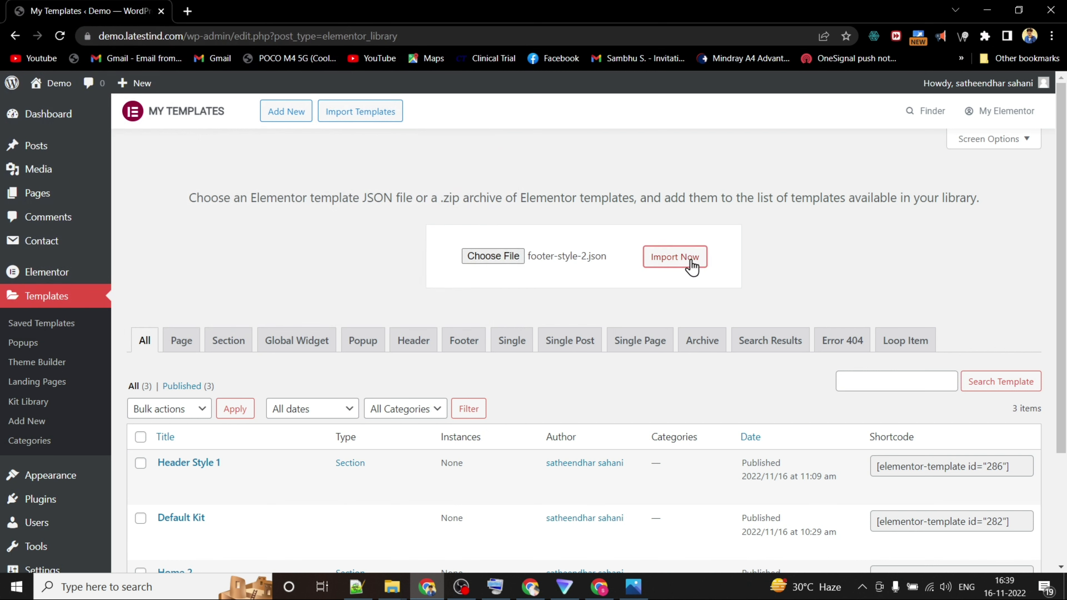
{"action": "left_click", "coordinate": [689, 265]}
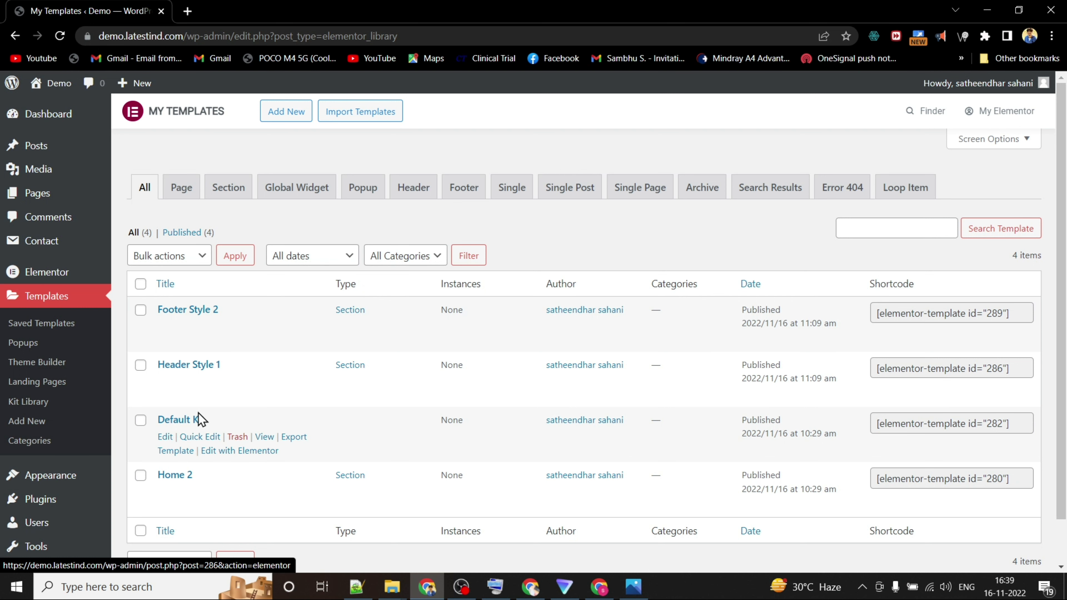
- Create a new page titled "Home" and open it for editing with Elementor
{"action": "mouse_move", "coordinate": [40, 197]}
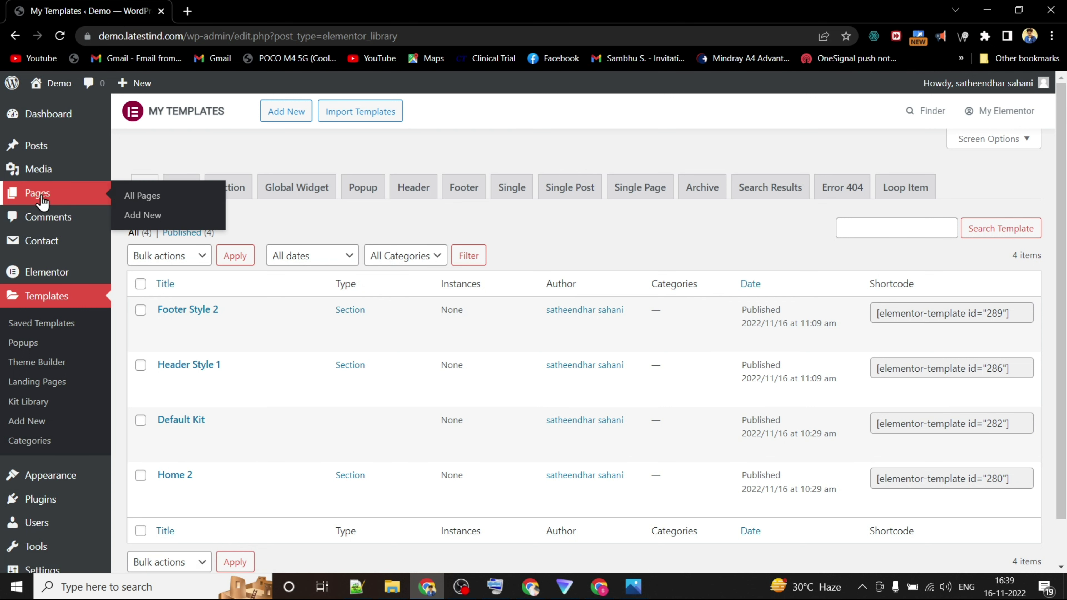
{"action": "left_click", "coordinate": [147, 200]}
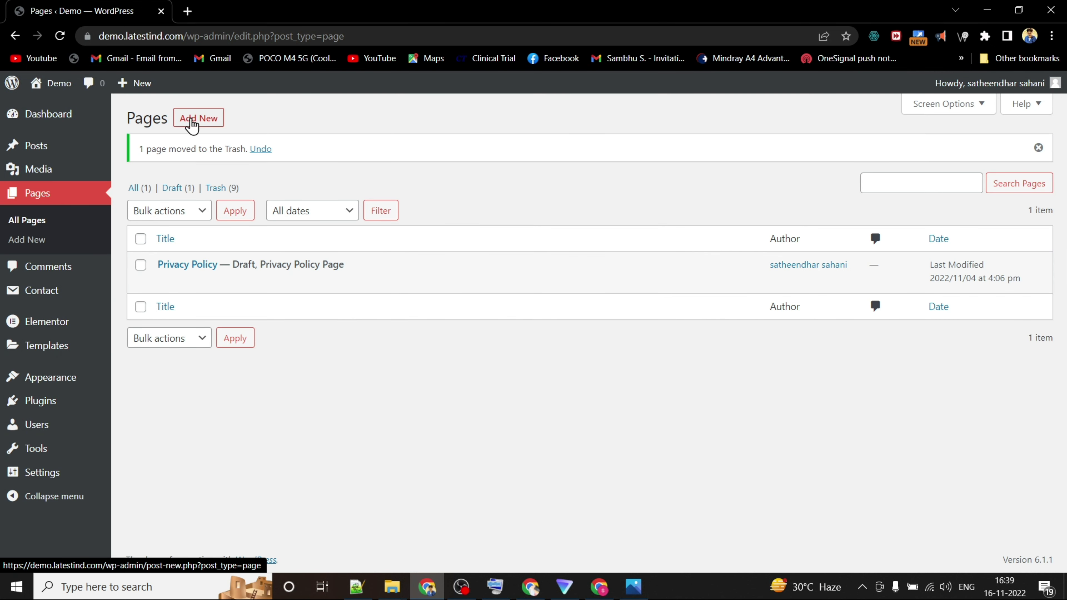
{"action": "left_click", "coordinate": [199, 119]}
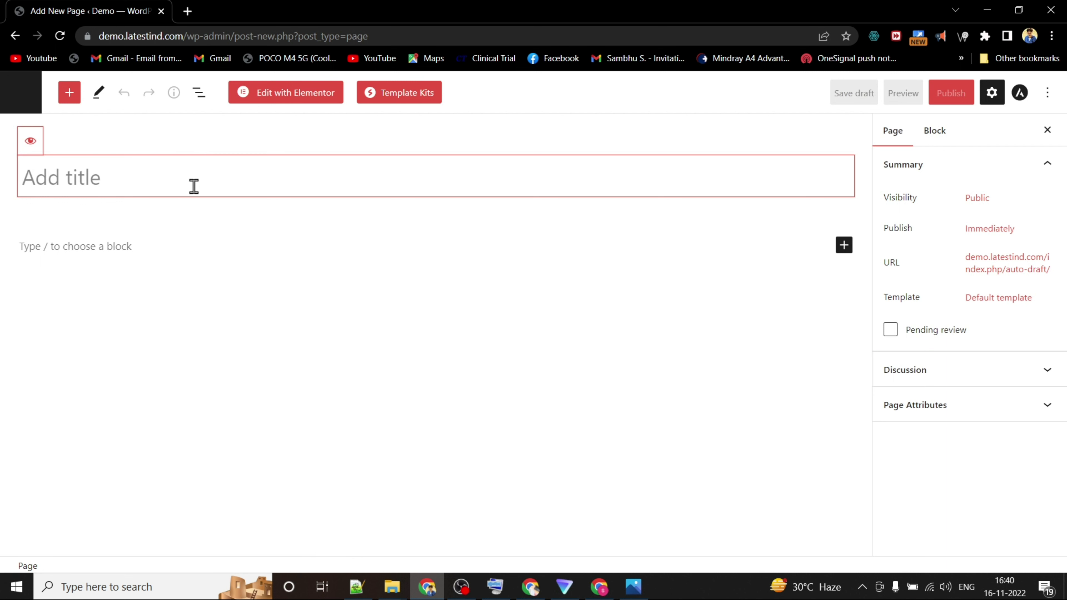
{"action": "type", "text": "Home"}
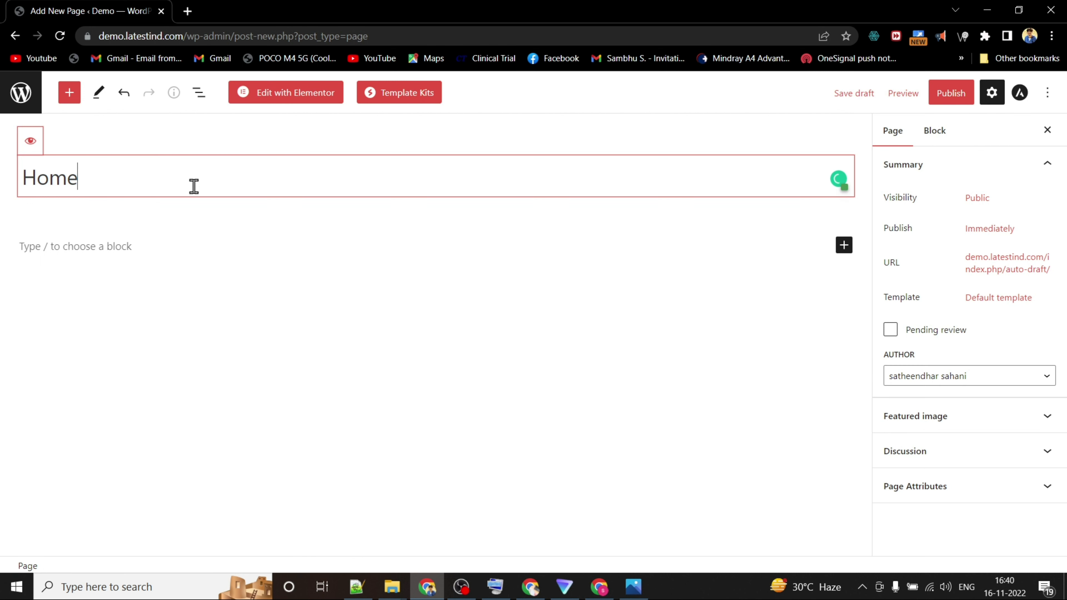
{"action": "left_click", "coordinate": [289, 94]}
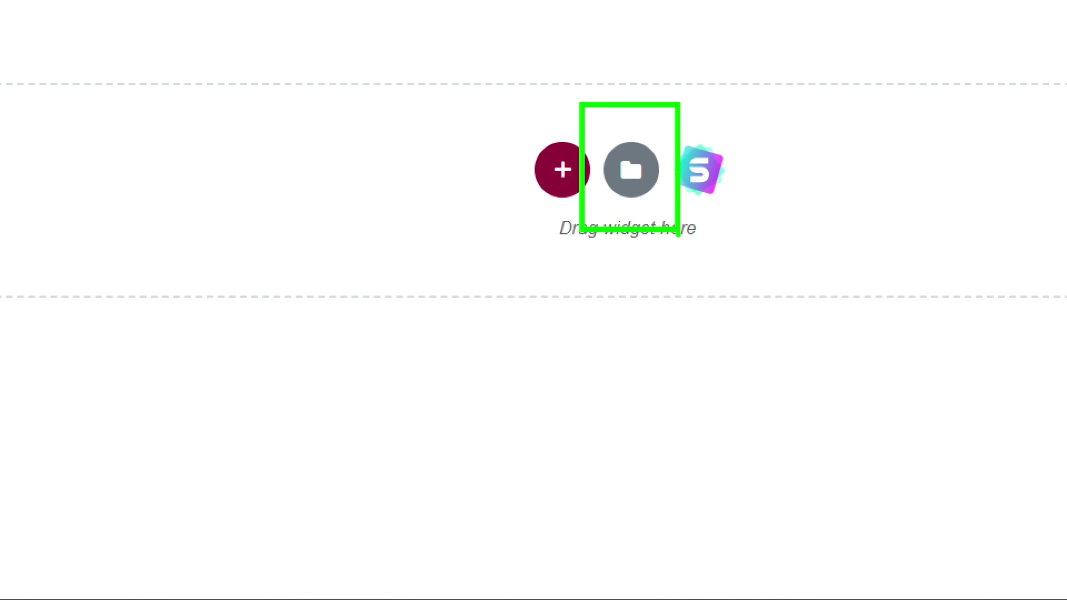
- Insert the saved template Header Style 1 into the empty page and the Home 2 template below it
{"action": "left_click", "coordinate": [631, 170]}
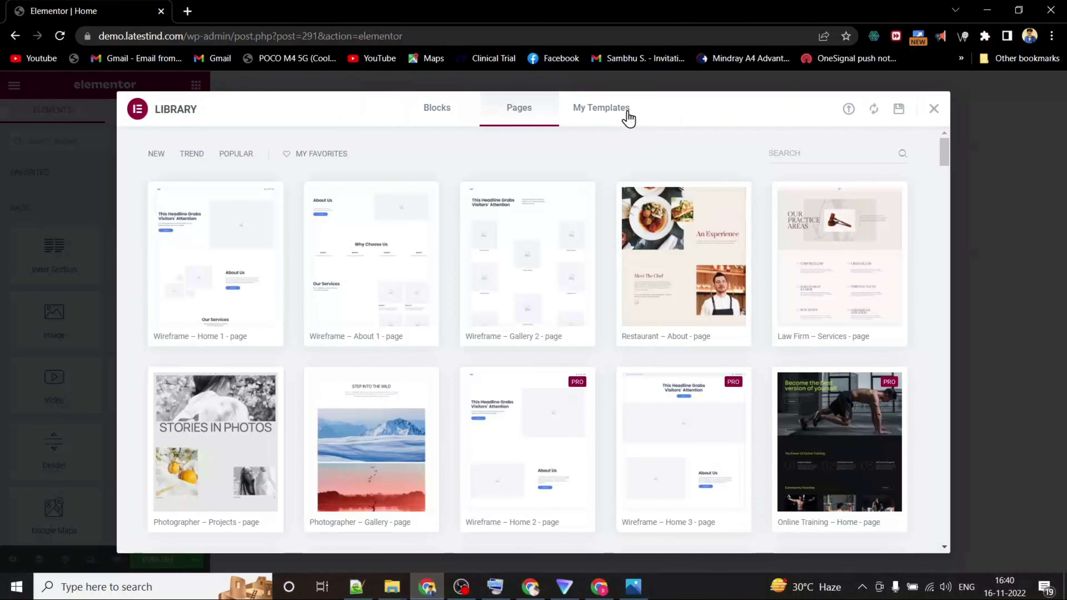
{"action": "left_click", "coordinate": [612, 115]}
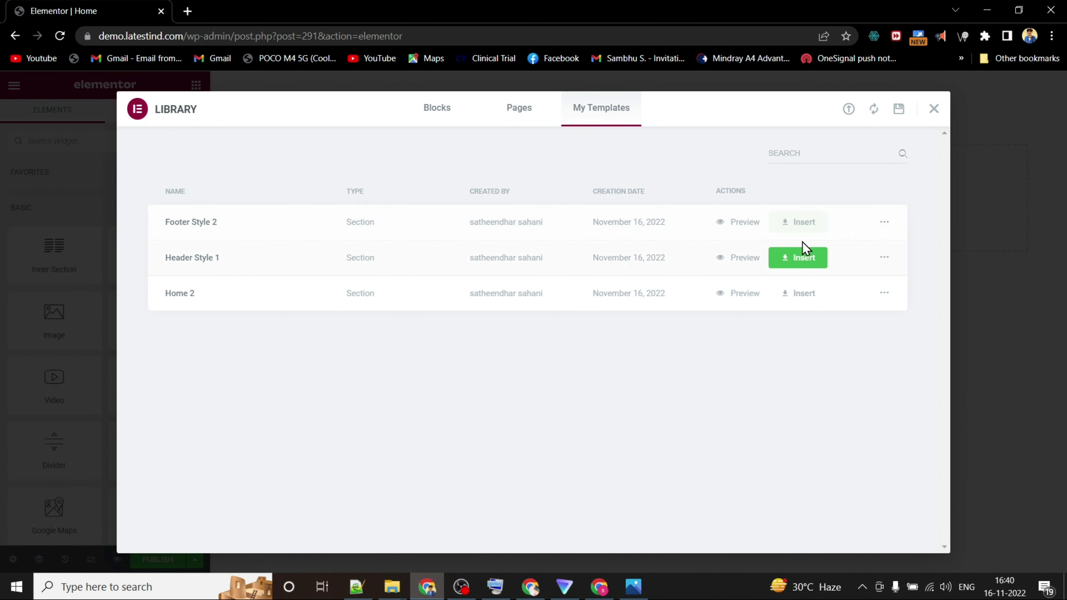
{"action": "left_click", "coordinate": [805, 258]}
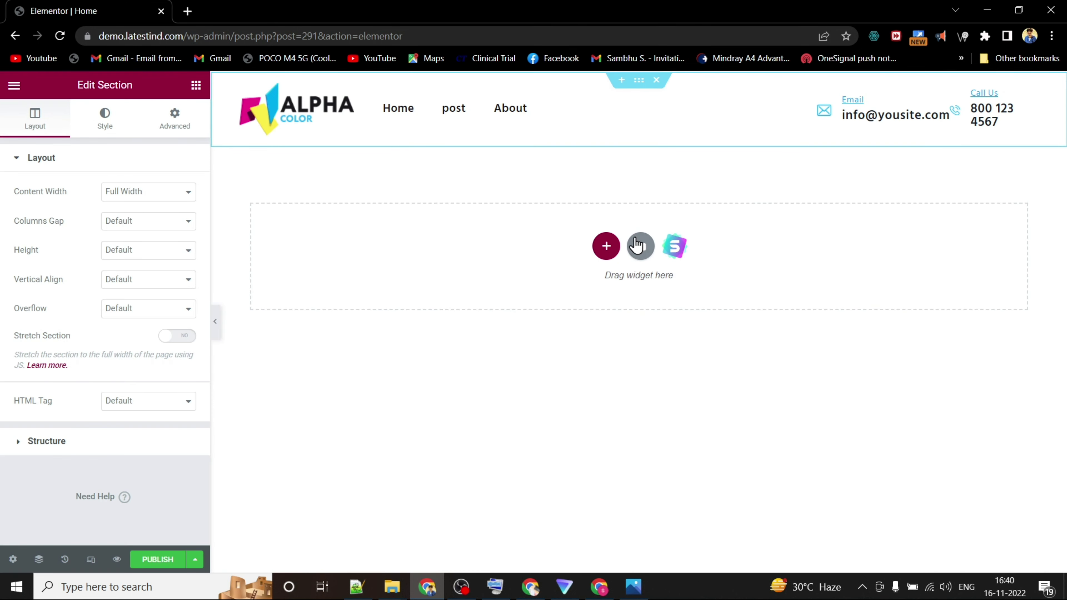
{"action": "left_click", "coordinate": [640, 247]}
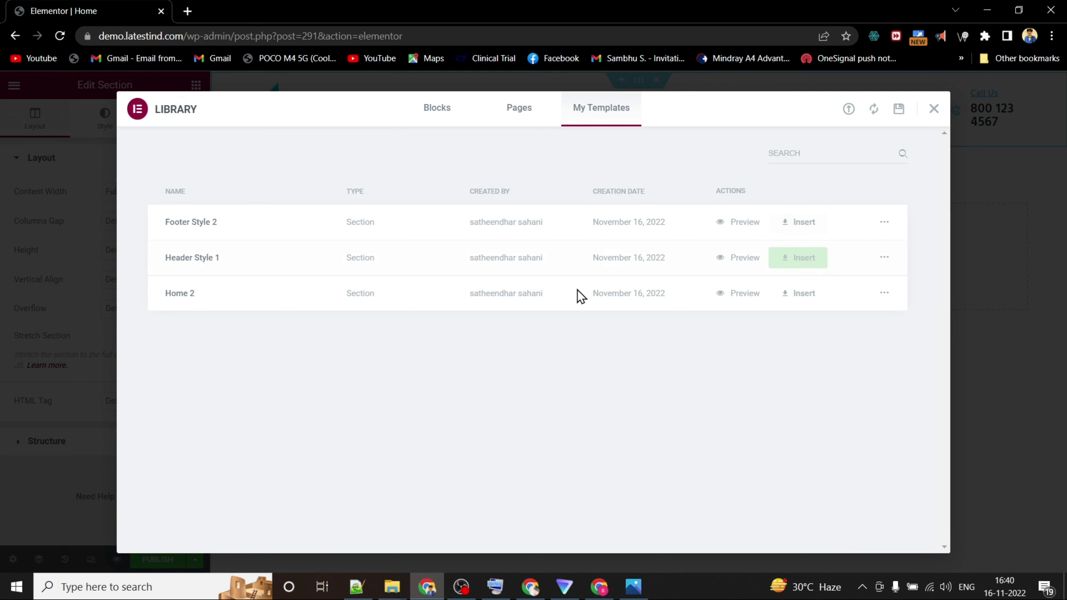
{"action": "left_click", "coordinate": [796, 300]}
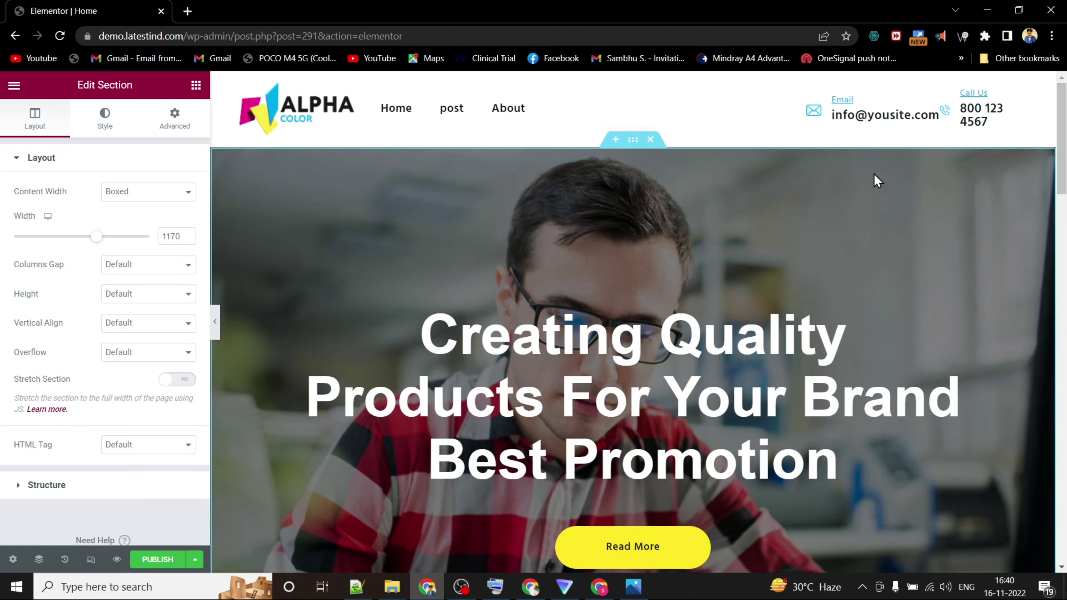
- Insert the saved Footer Style 2 template at the end of the page, below the Home 2 content
{"action": "scroll", "coordinate": [710, 278], "scroll_direction": "down", "scroll_amount": 15}
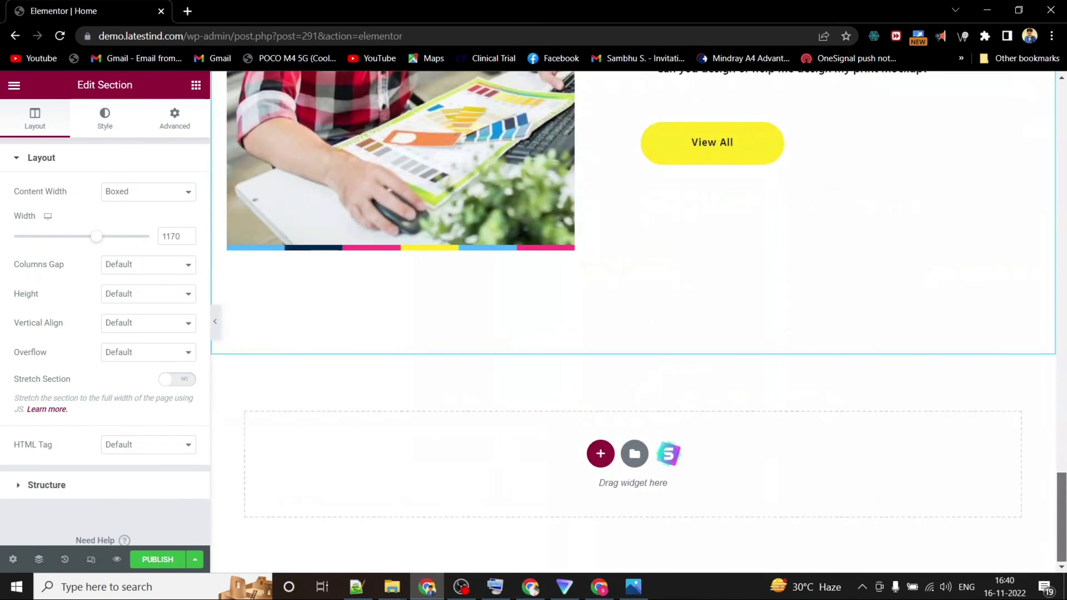
{"action": "left_click", "coordinate": [635, 486]}
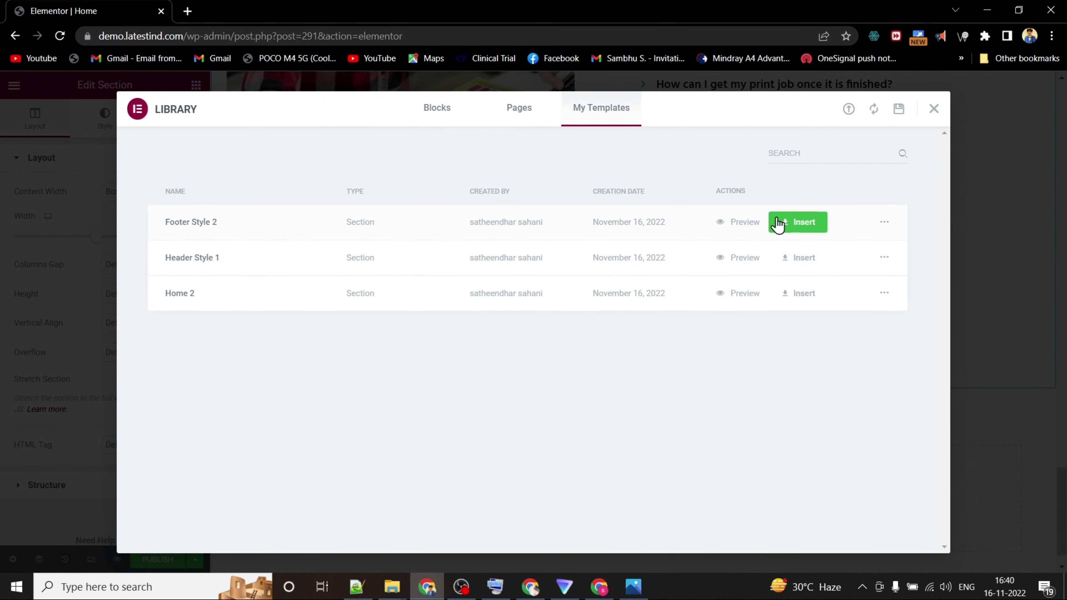
{"action": "left_click", "coordinate": [796, 222]}
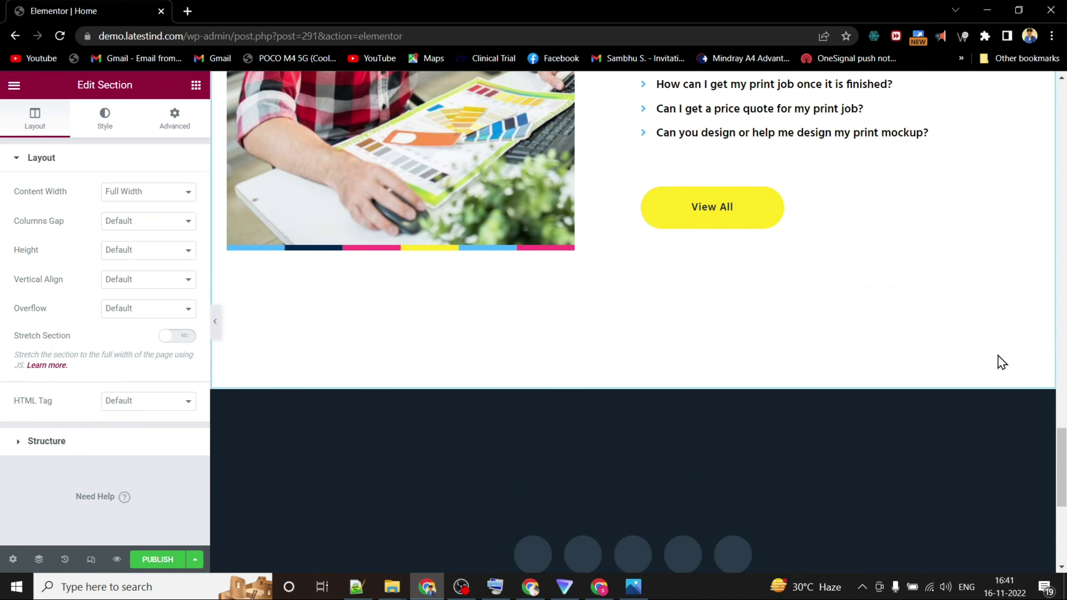
{"action": "left_click_drag", "start_coordinate": [1060, 469], "coordinate": [1026, 107]}
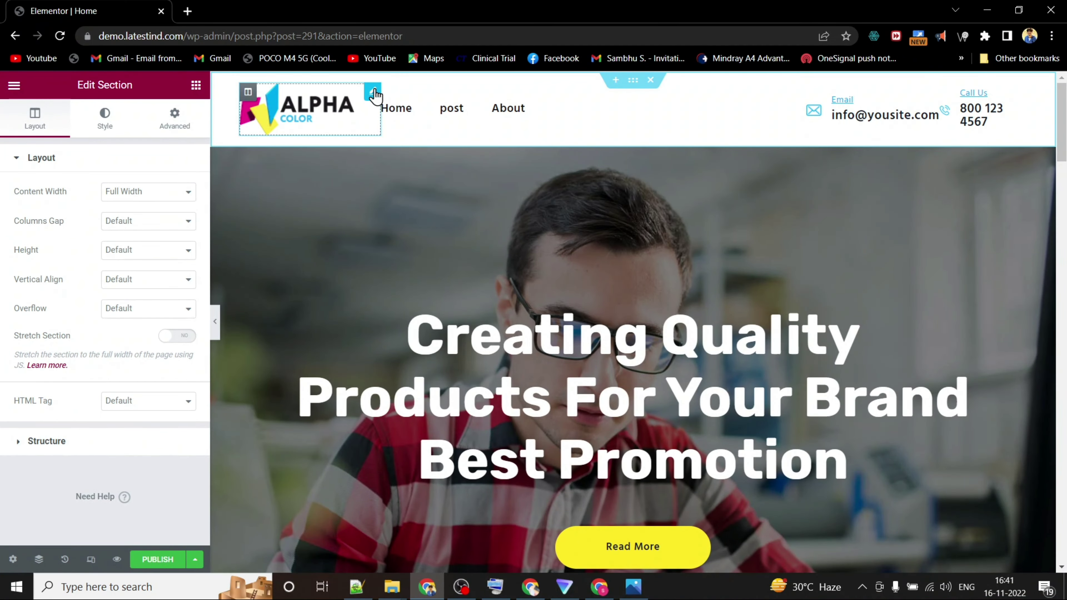
- Delete the Alpha Color logo image from the header and put a Site Title widget in its place
{"action": "left_click", "coordinate": [374, 95]}
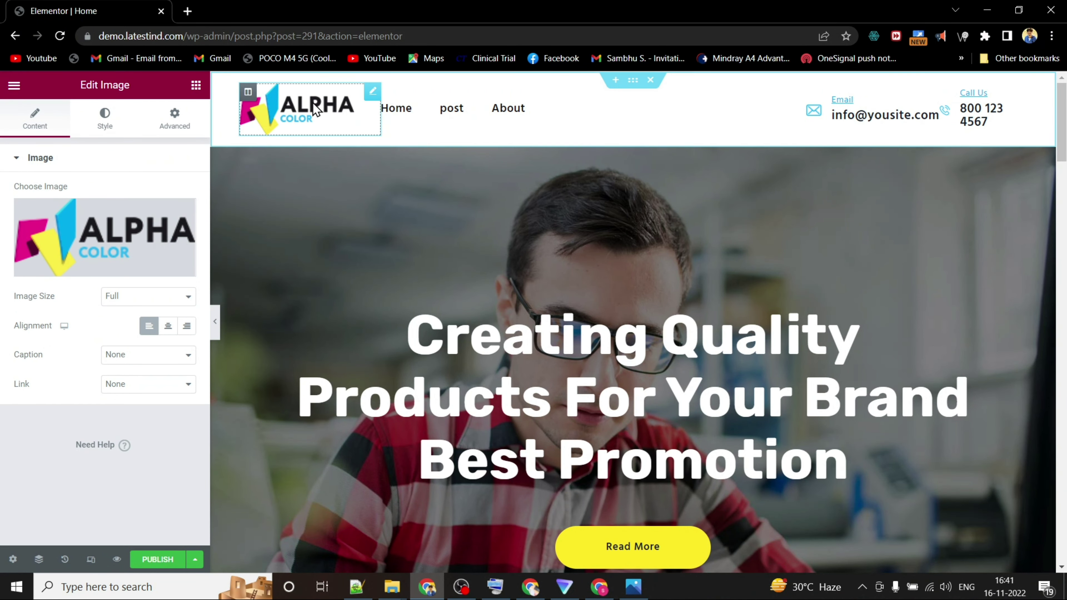
{"action": "right_click", "coordinate": [316, 110]}
{"action": "left_click", "coordinate": [348, 297]}
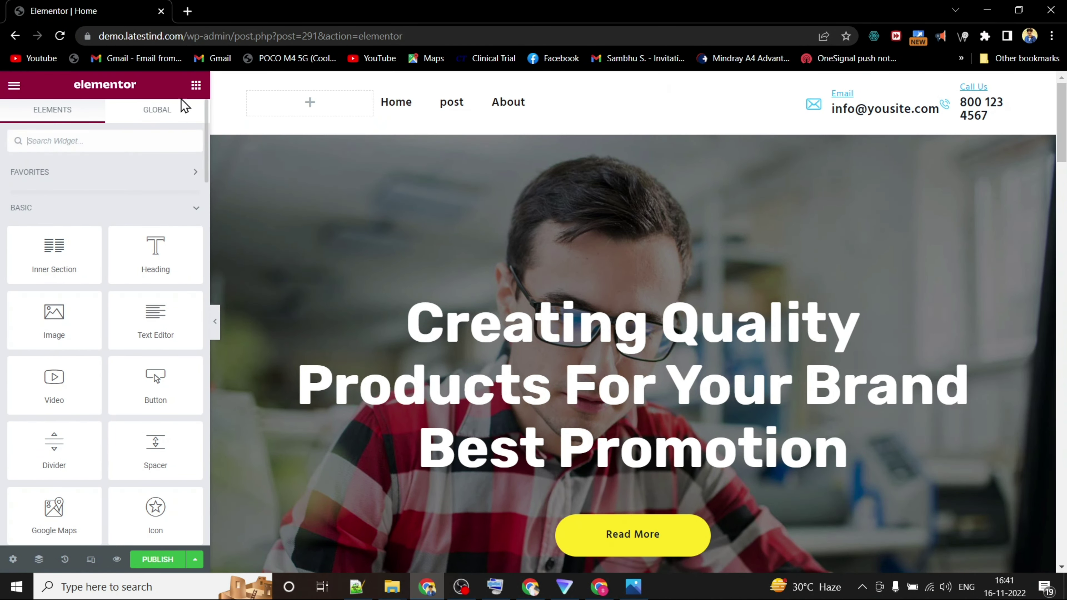
{"action": "type", "text": "site"}
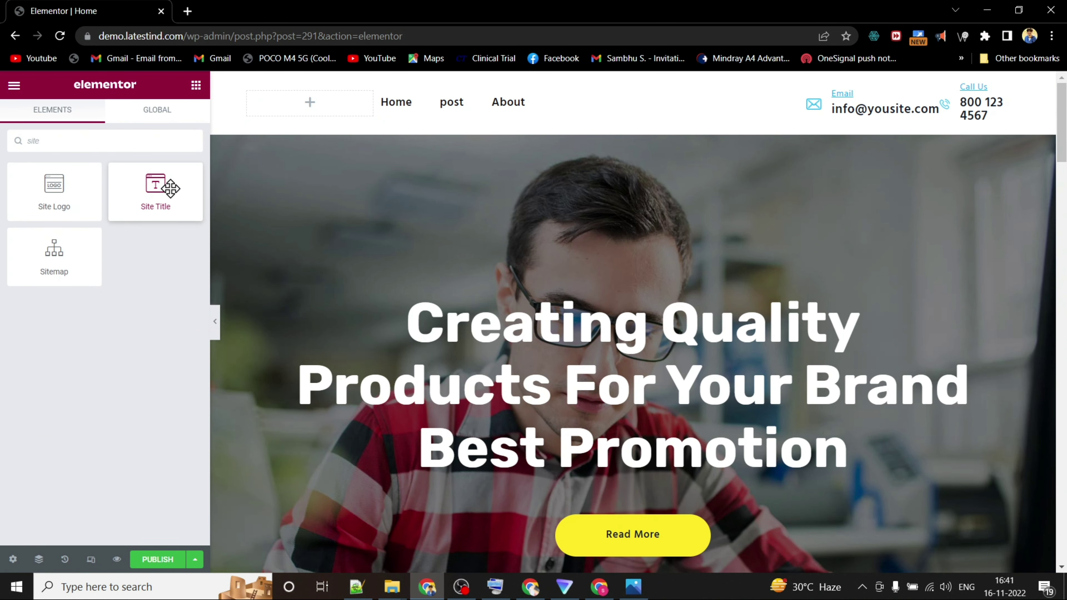
{"action": "left_click_drag", "start_coordinate": [162, 184], "coordinate": [347, 96]}
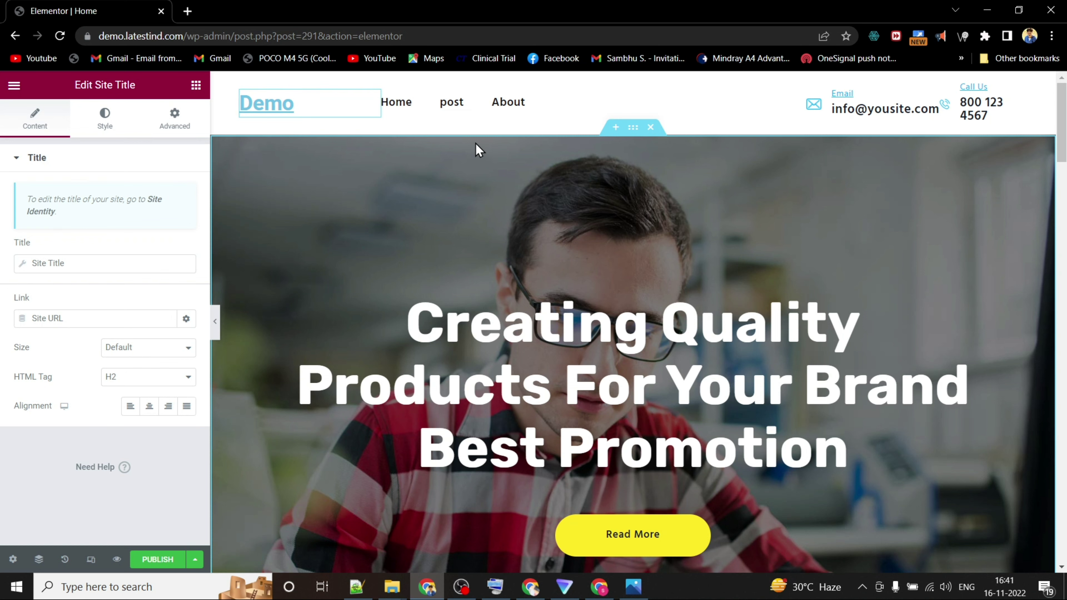
- Replace the footer's Alpha Color logo image with a center-aligned Site Title widget and publish the page
{"action": "scroll", "coordinate": [1064, 131], "scroll_direction": "down", "scroll_amount": 2}
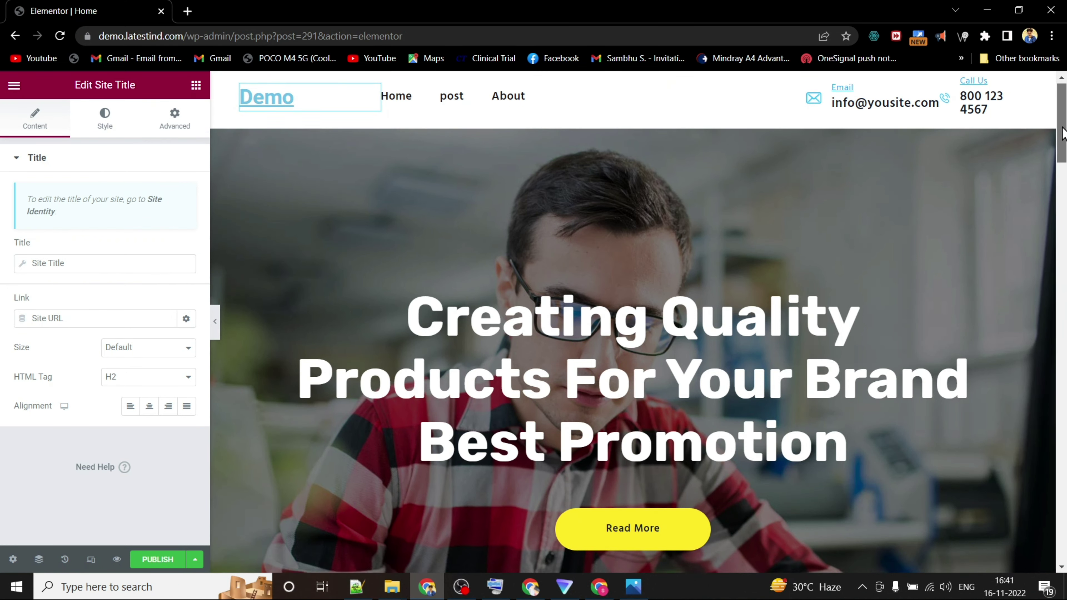
{"action": "scroll", "coordinate": [1064, 130], "scroll_direction": "up", "scroll_amount": 2}
{"action": "left_click_drag", "start_coordinate": [1064, 130], "coordinate": [1064, 265]}
{"action": "left_click_drag", "start_coordinate": [1064, 280], "coordinate": [1065, 506]}
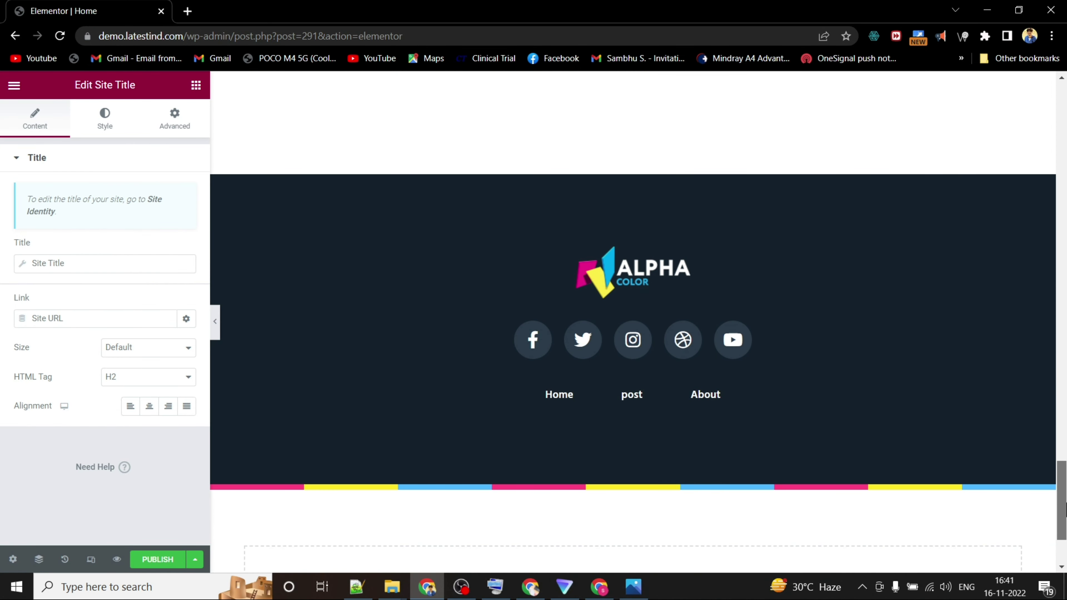
{"action": "right_click", "coordinate": [683, 281]}
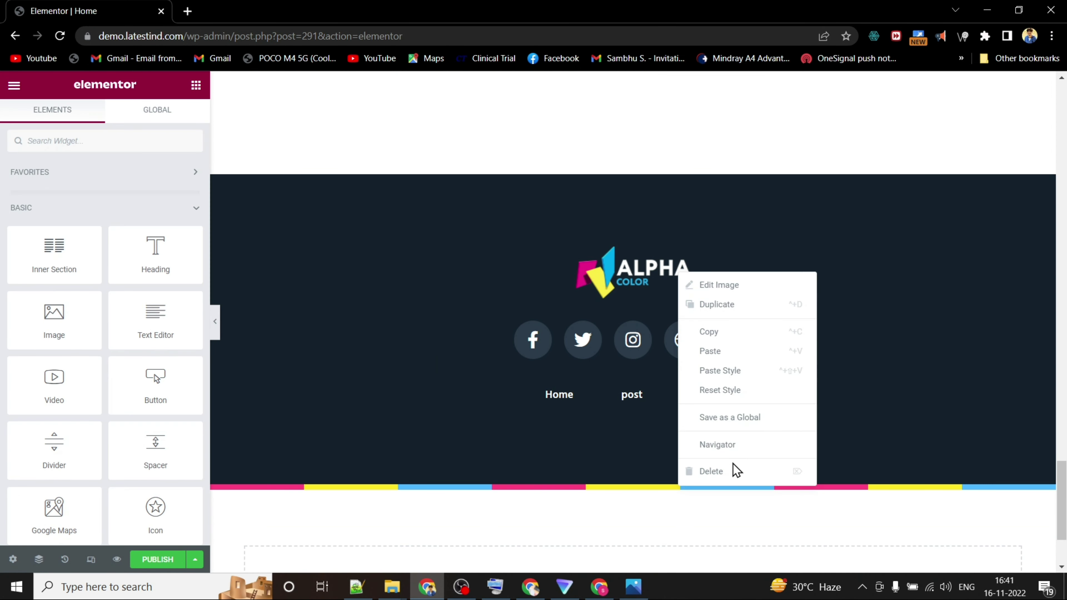
{"action": "left_click", "coordinate": [735, 470]}
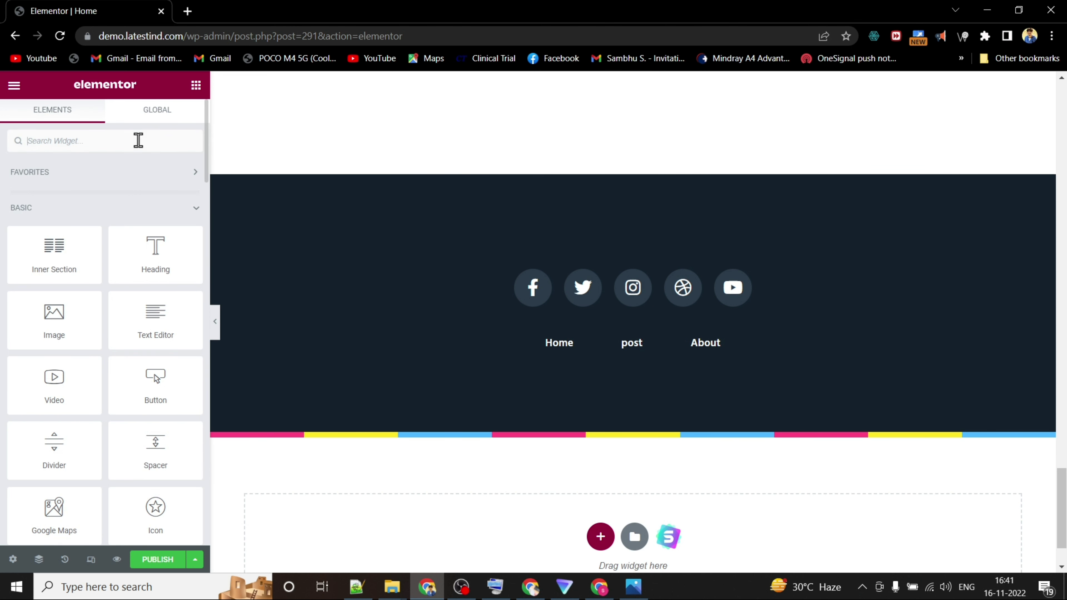
{"action": "type", "text": "site"}
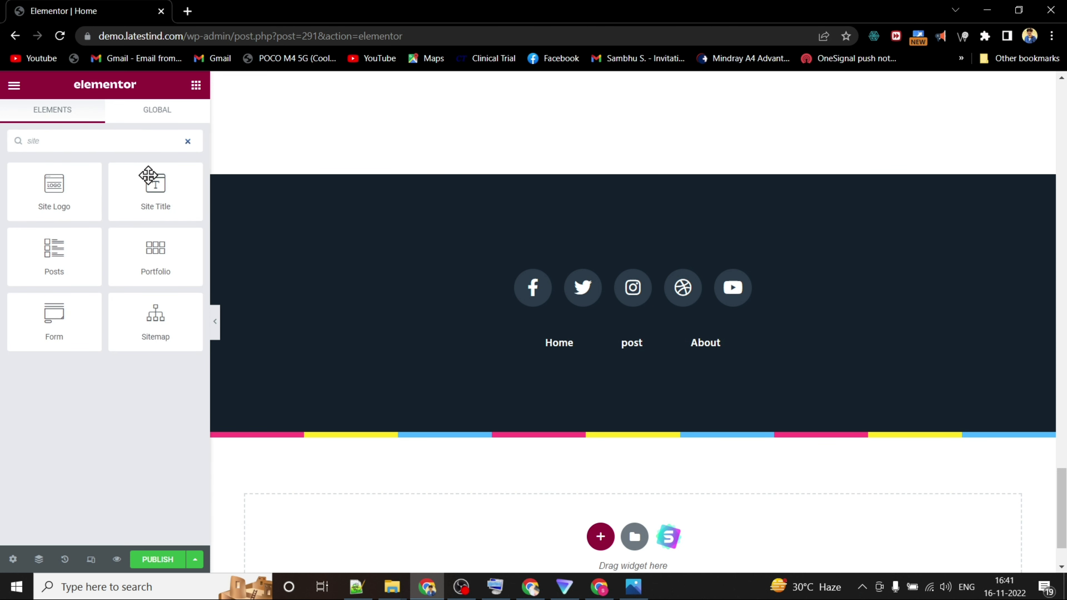
{"action": "left_click_drag", "start_coordinate": [175, 191], "coordinate": [631, 274]}
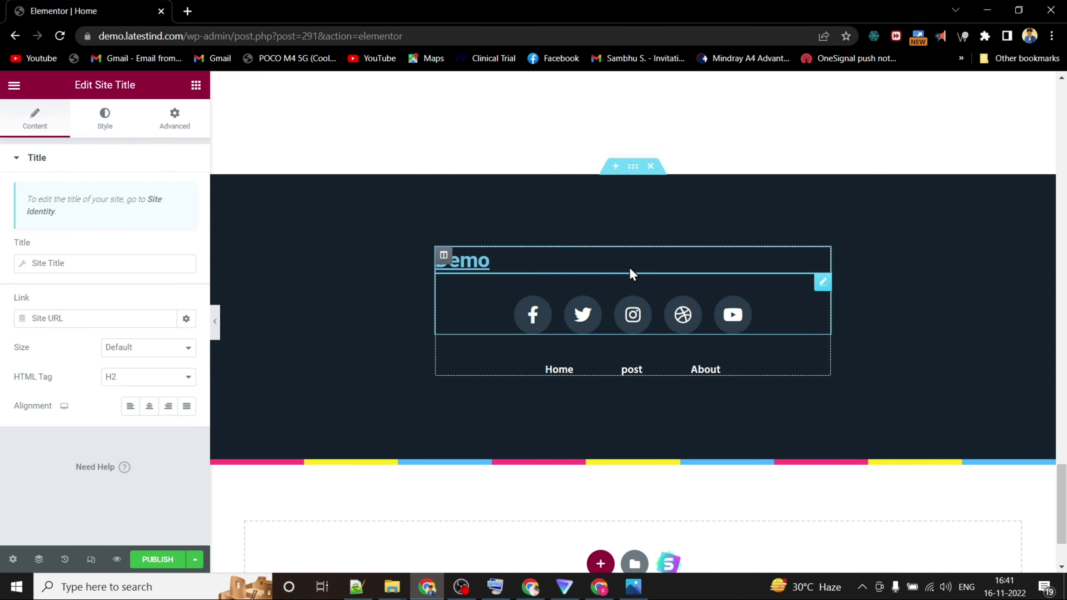
{"action": "left_click", "coordinate": [150, 406]}
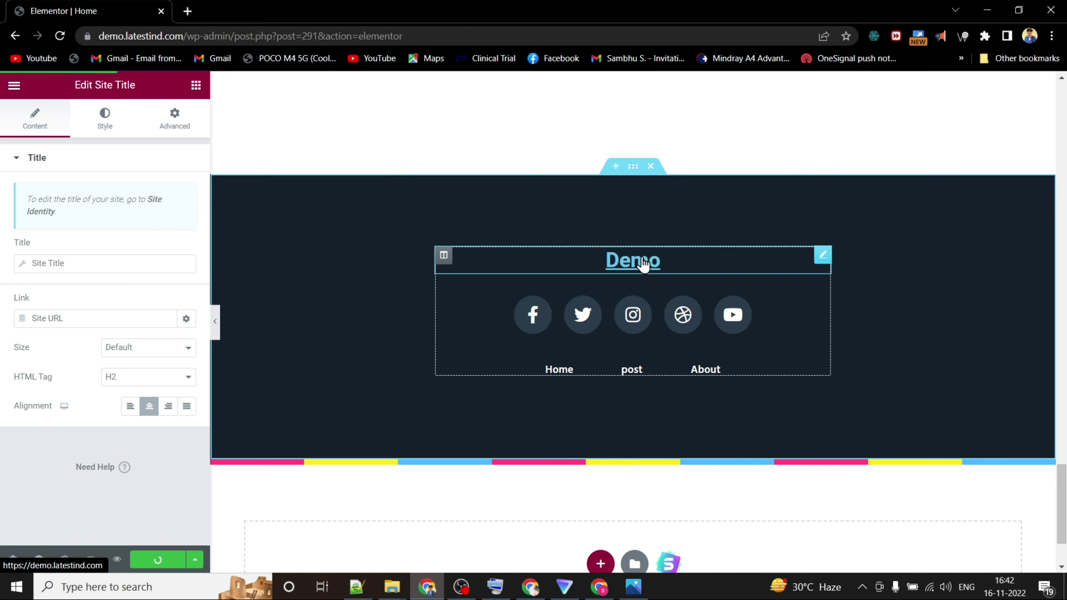
- Exit the editor to the WordPress admin and save Home as the static homepage in the Reading settings
{"action": "left_click", "coordinate": [14, 87]}
{"action": "left_click", "coordinate": [82, 332]}
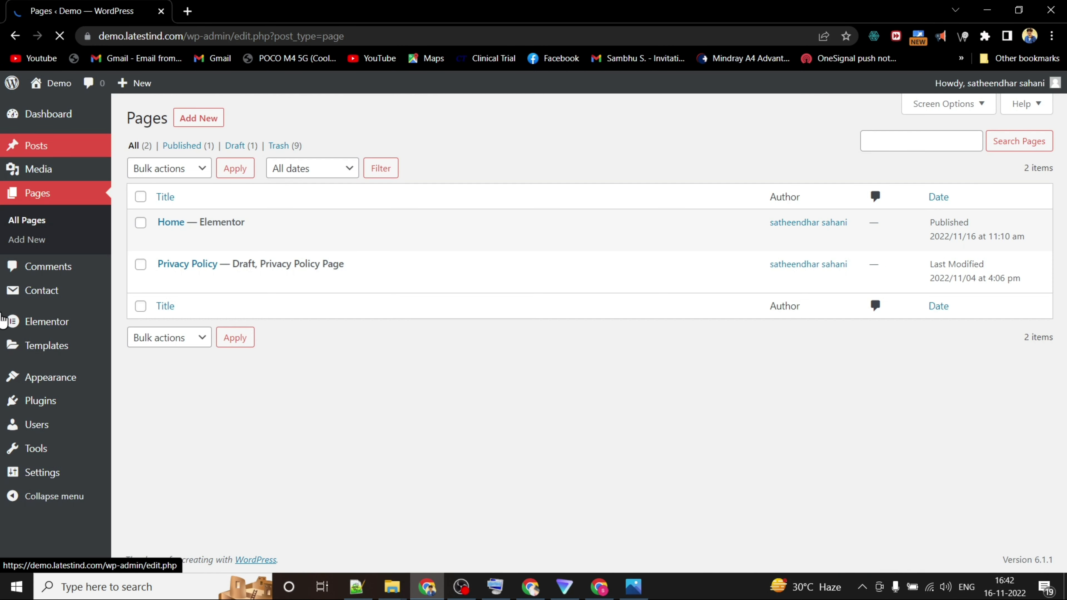
{"action": "mouse_move", "coordinate": [26, 410]}
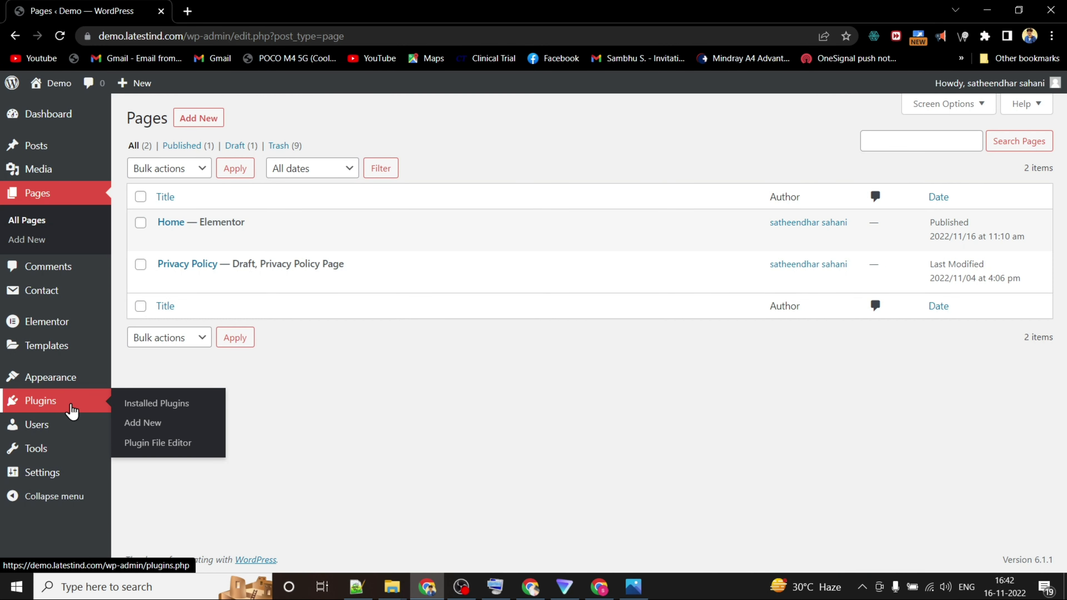
{"action": "mouse_move", "coordinate": [42, 448]}
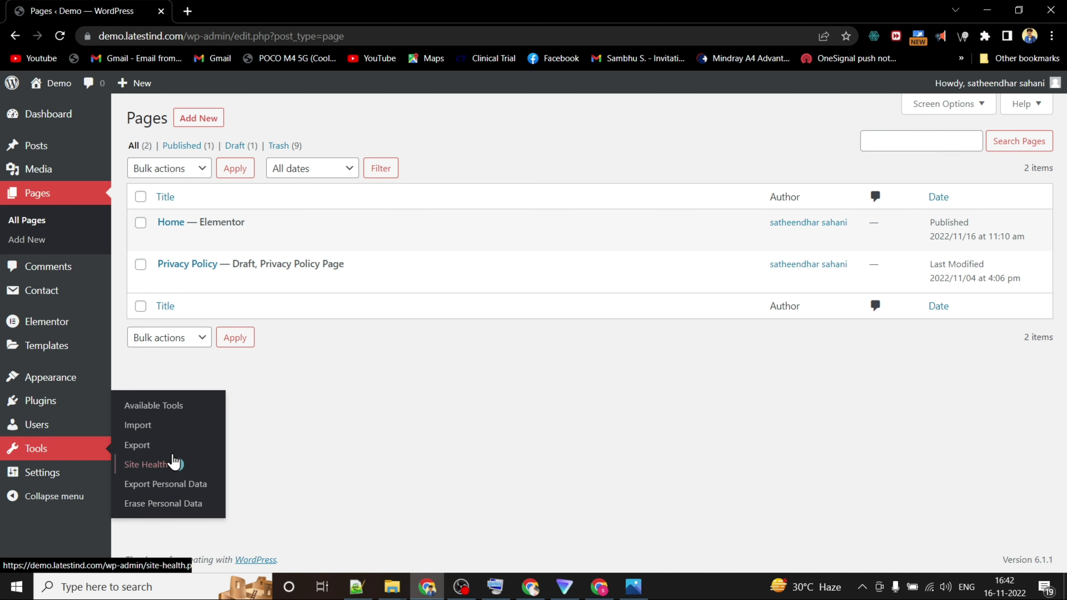
{"action": "mouse_move", "coordinate": [50, 473]}
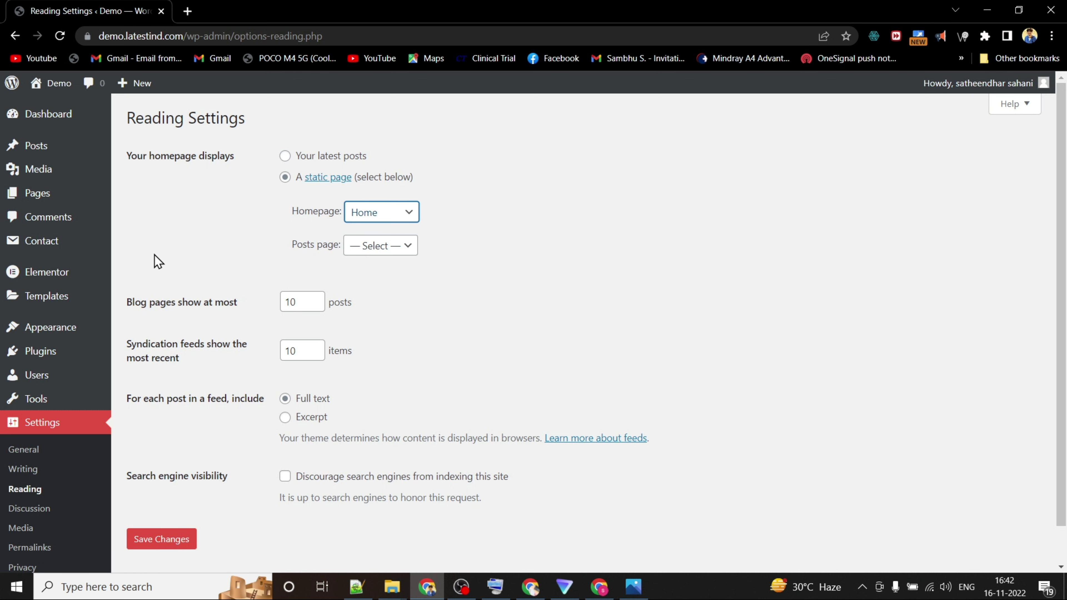
{"action": "scroll", "coordinate": [170, 475], "scroll_direction": "down", "scroll_amount": 1}
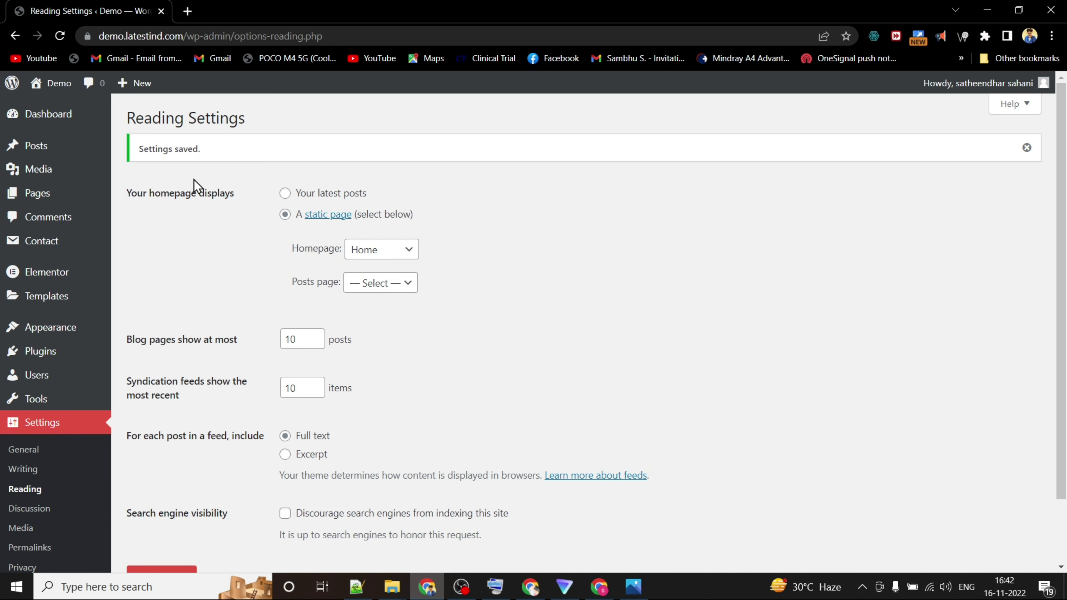
{"action": "left_click", "coordinate": [237, 148]}
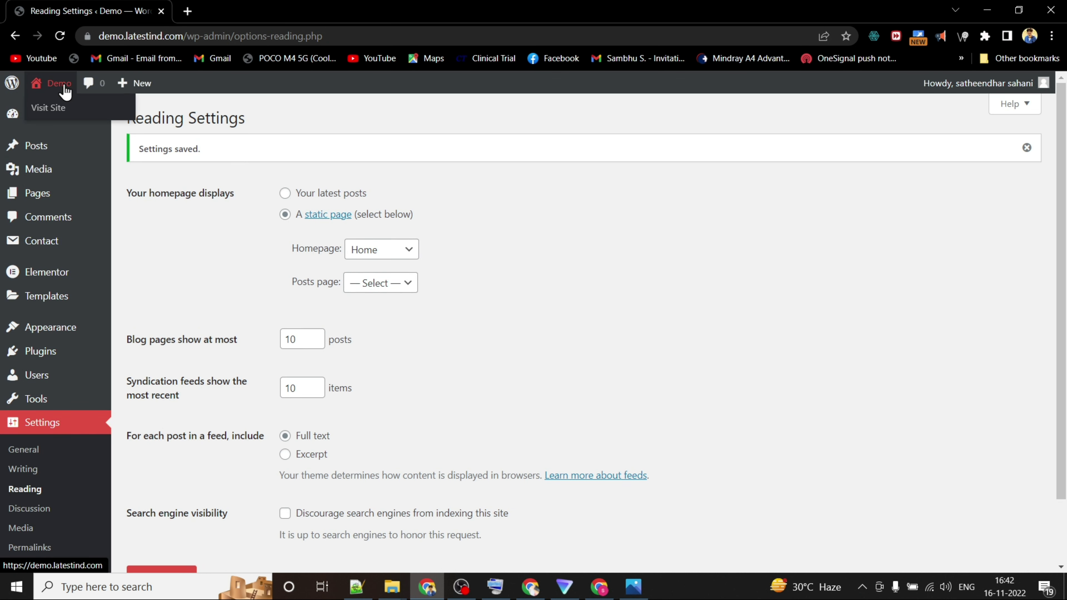
- Open the live site in a new tab, reload it and review the home page from header to footer
{"action": "right_click", "coordinate": [53, 87]}
{"action": "left_click", "coordinate": [97, 96]}
{"action": "left_click", "coordinate": [253, 7]}
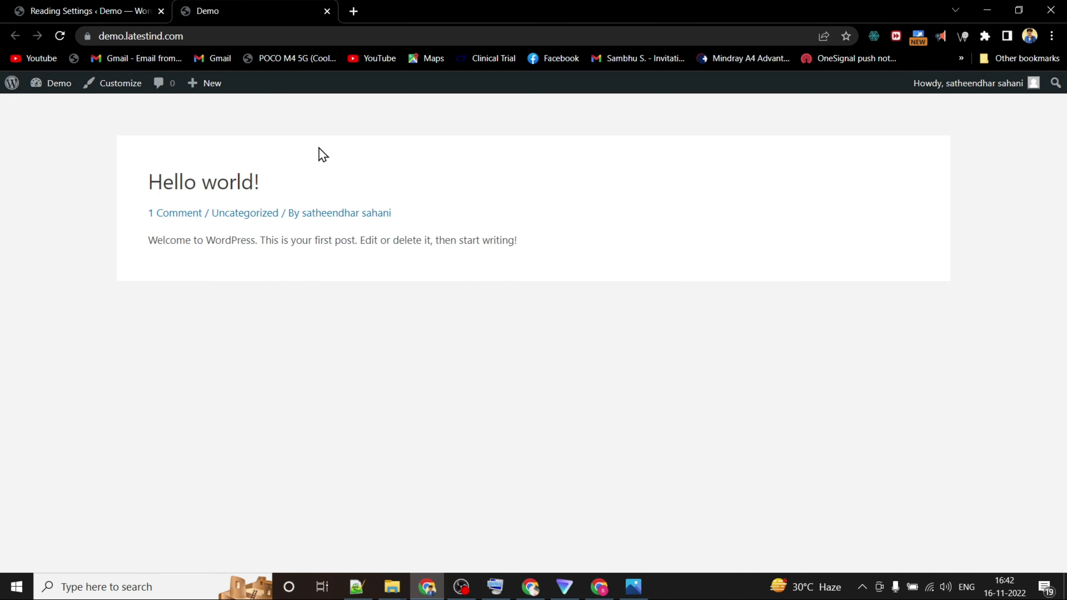
{"action": "left_click", "coordinate": [60, 36]}
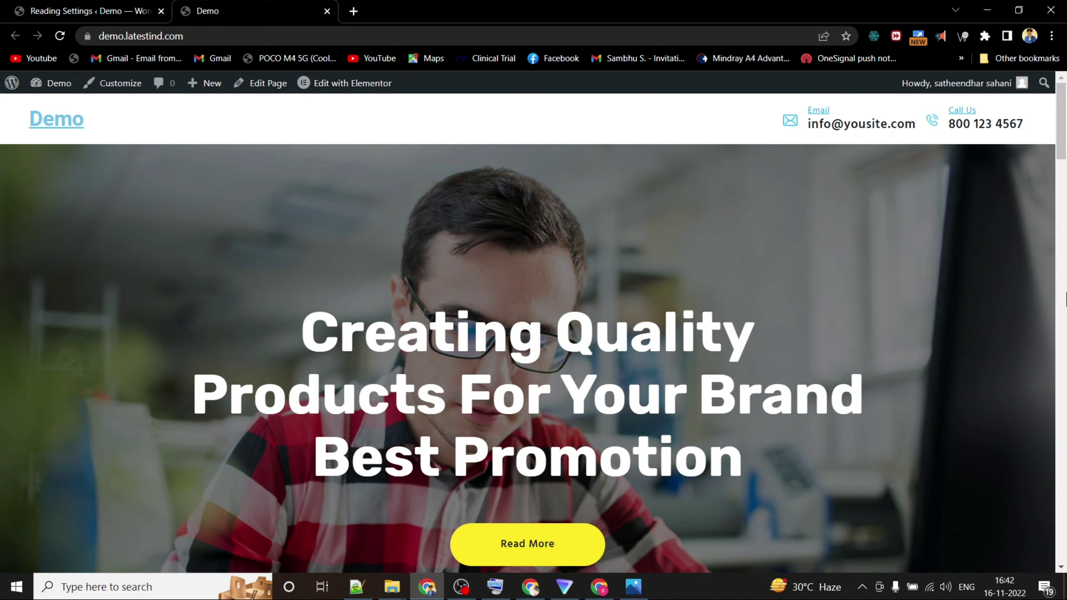
{"action": "left_click_drag", "start_coordinate": [1062, 145], "coordinate": [1065, 555]}
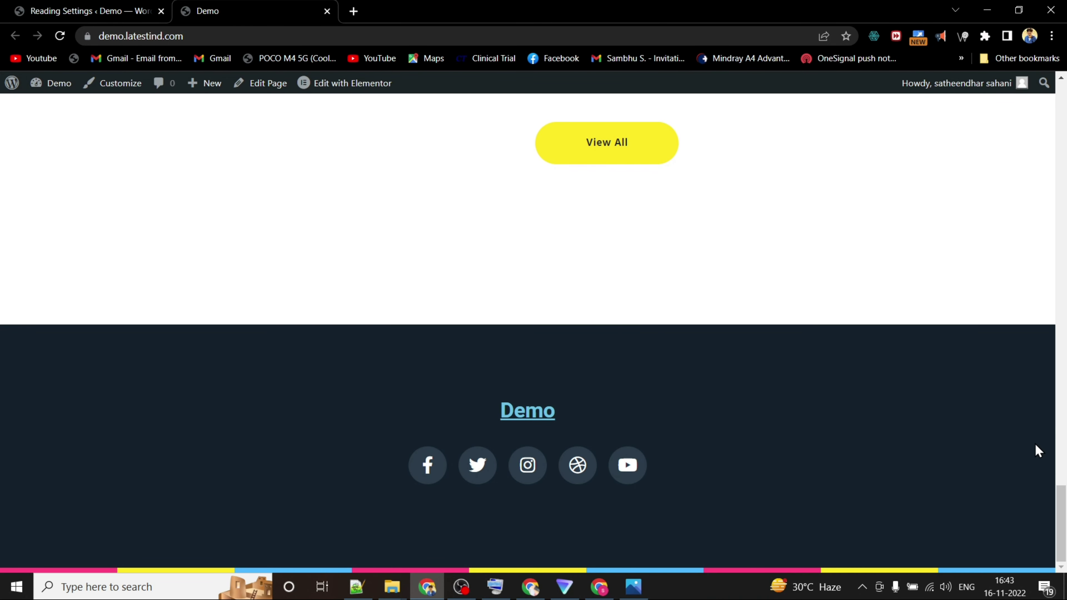
{"action": "left_click_drag", "start_coordinate": [1063, 525], "coordinate": [1046, 109]}
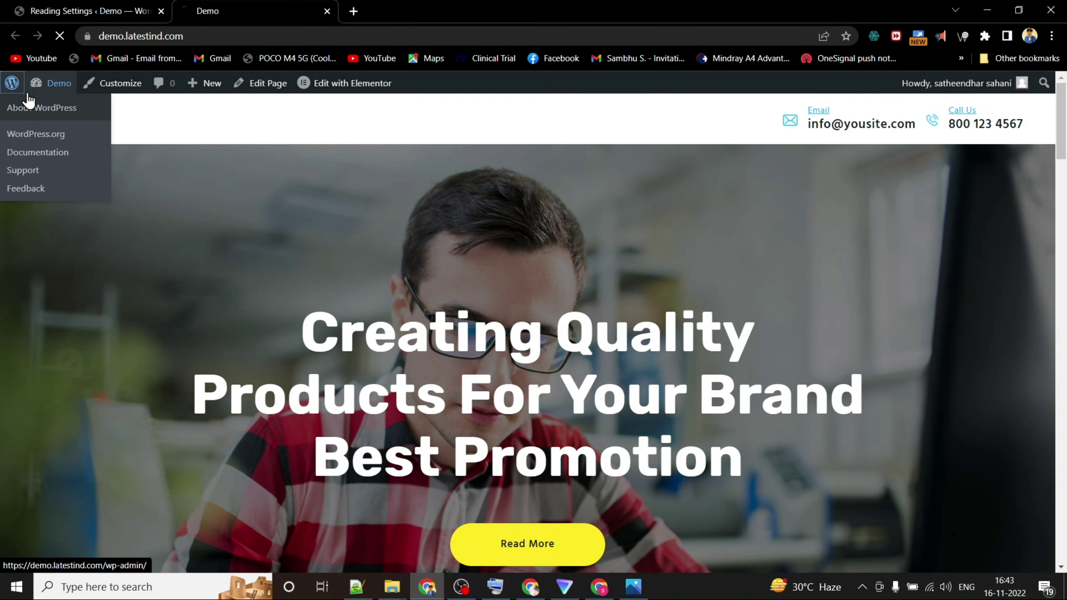
{"action": "left_click", "coordinate": [29, 101]}
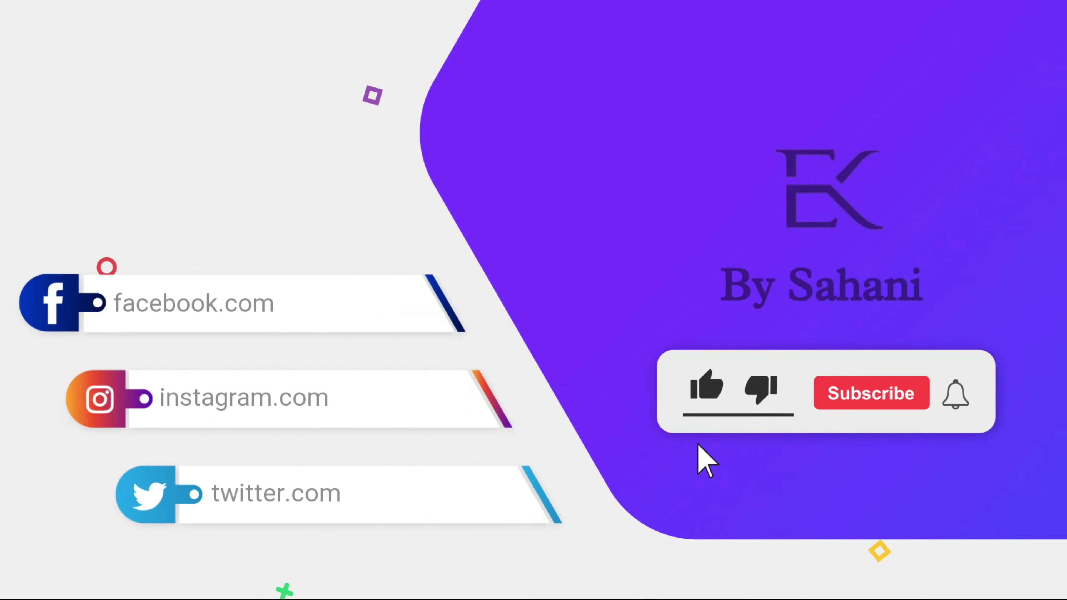